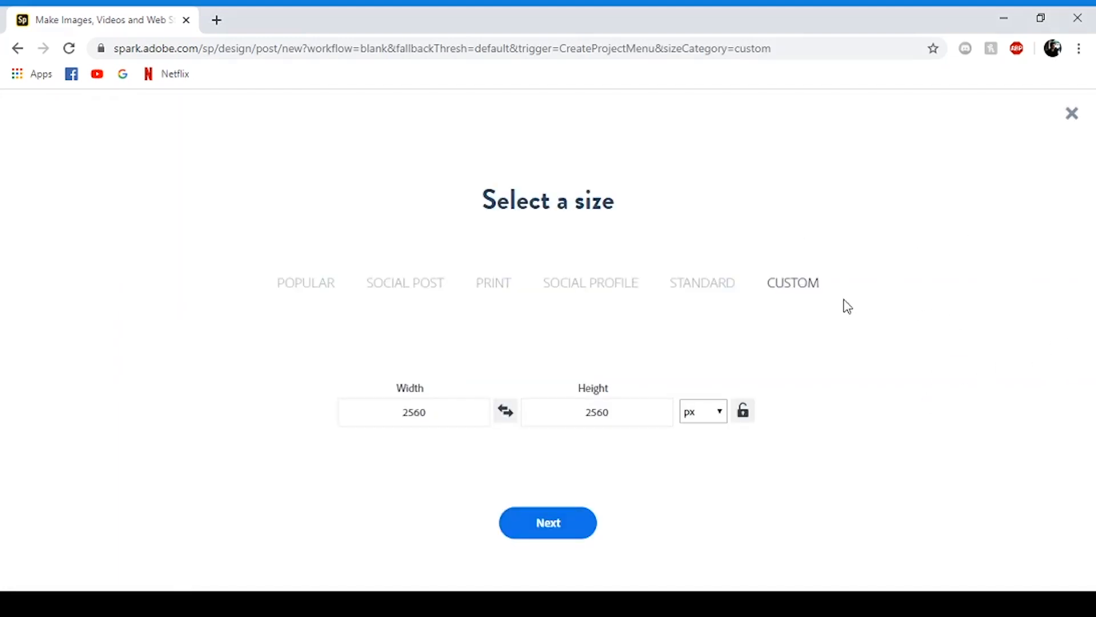
# Create a blank post using the Twitch banner size from the social profile presets
pyautogui.click(619, 285)
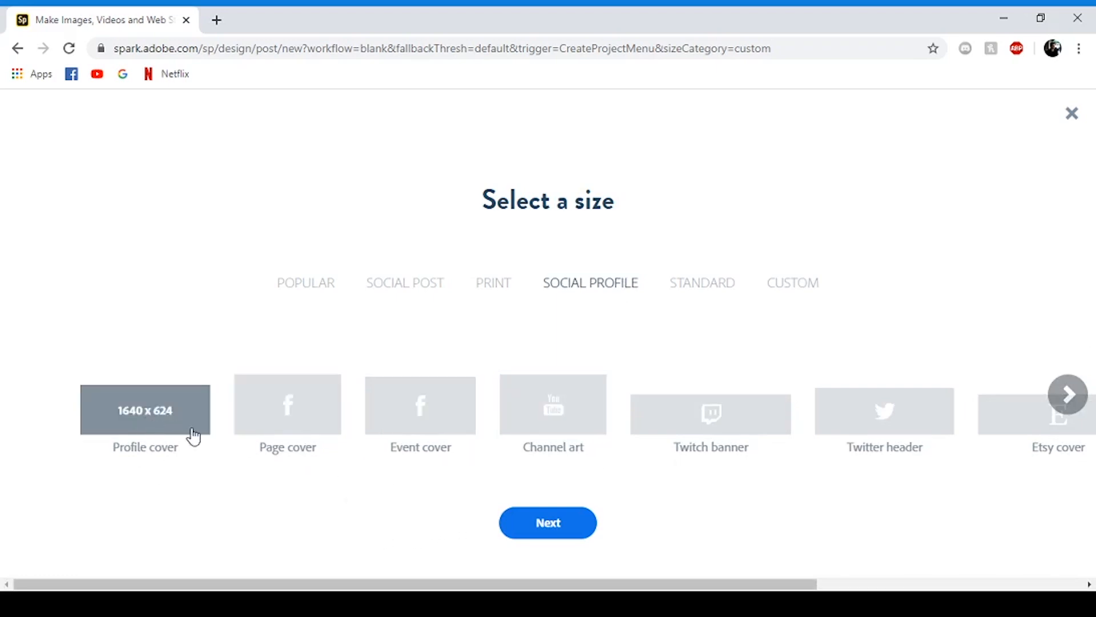
pyautogui.click(720, 440)
pyautogui.click(573, 532)
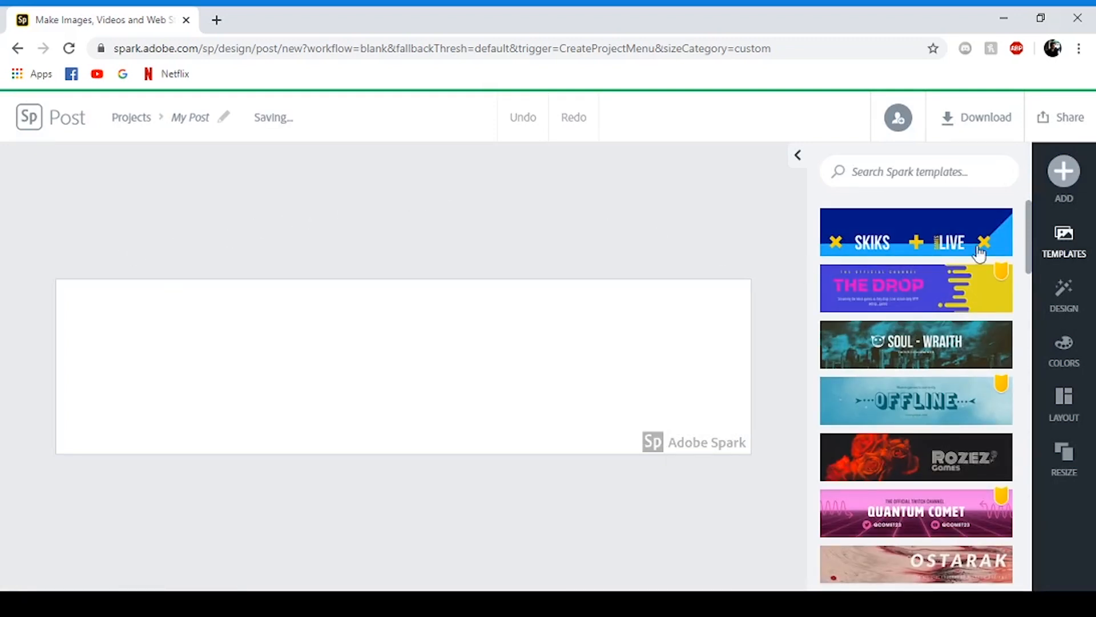
# Search the Spark templates for "gaming", keeping the twitch filter
pyautogui.click(942, 169)
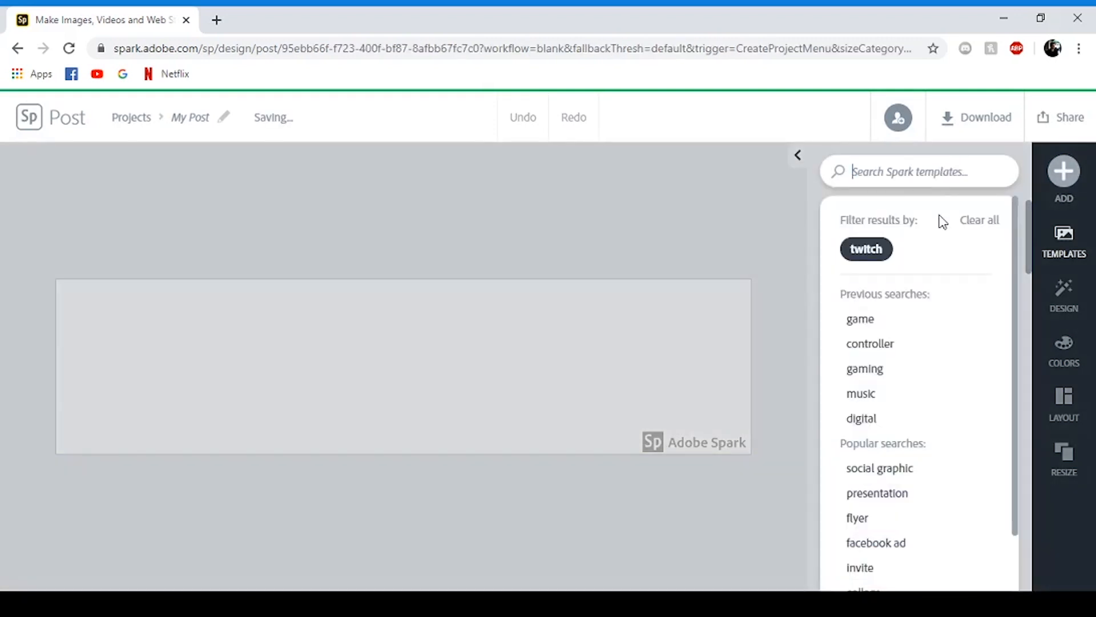
pyautogui.click(727, 228)
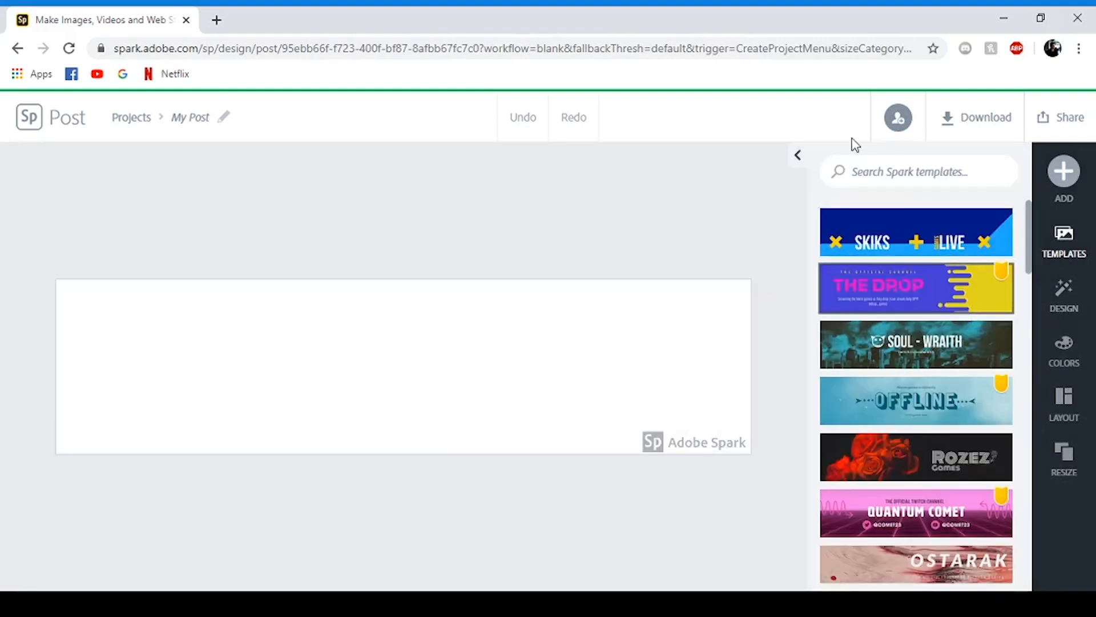
pyautogui.click(870, 174)
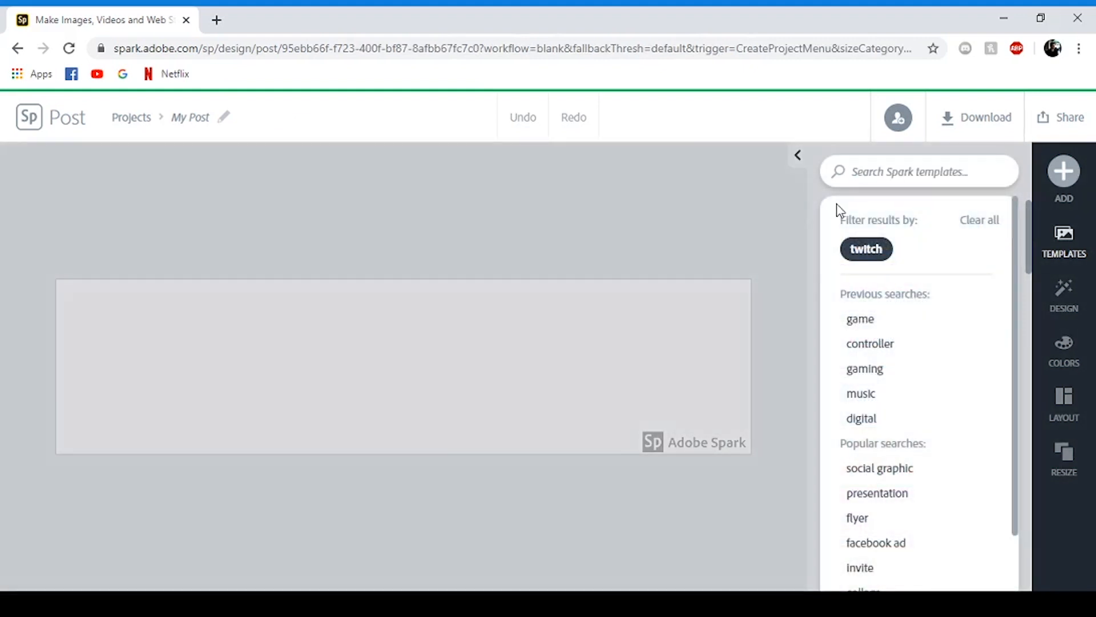
pyautogui.write('gaming')
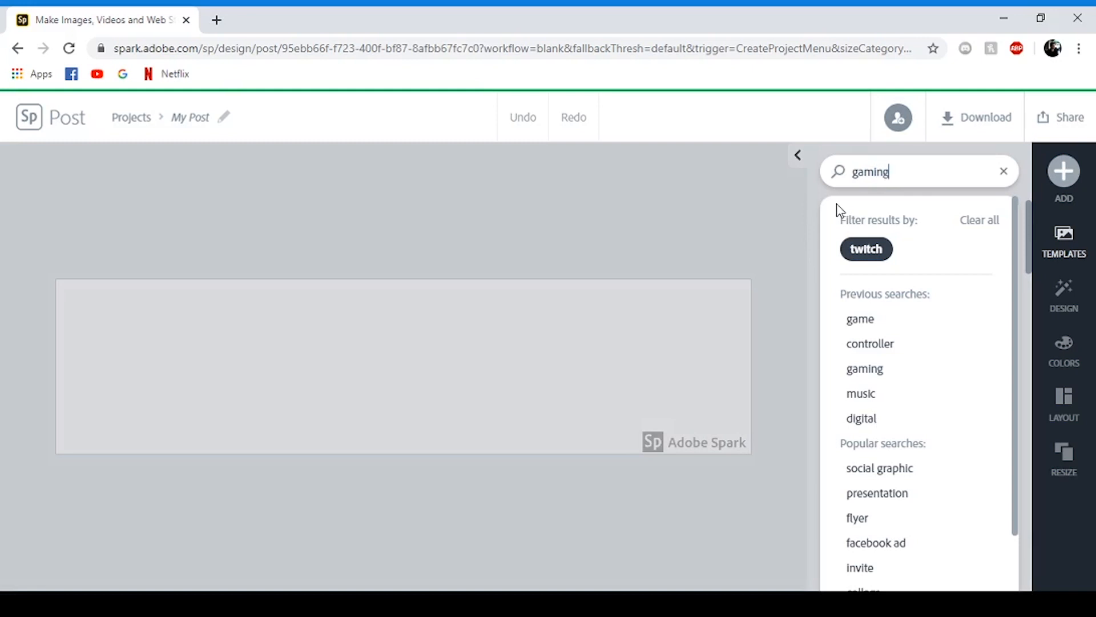
pyautogui.press('Return')
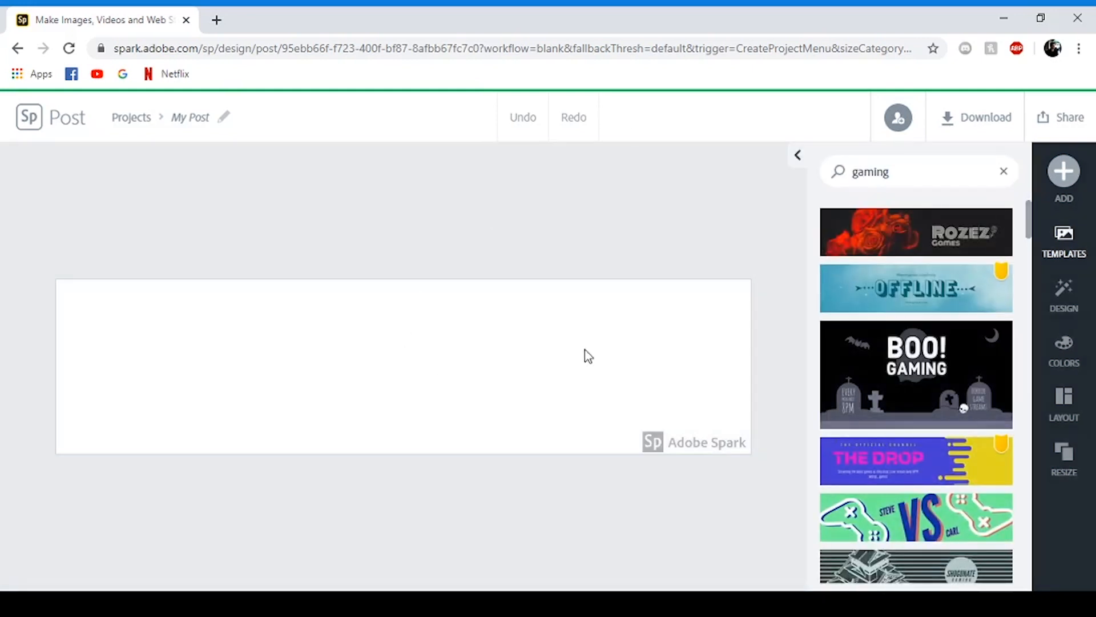
# Create the project from the starry ROMY template with the "Live streaming every Saturday" line
pyautogui.scroll(-7, 970, 351)
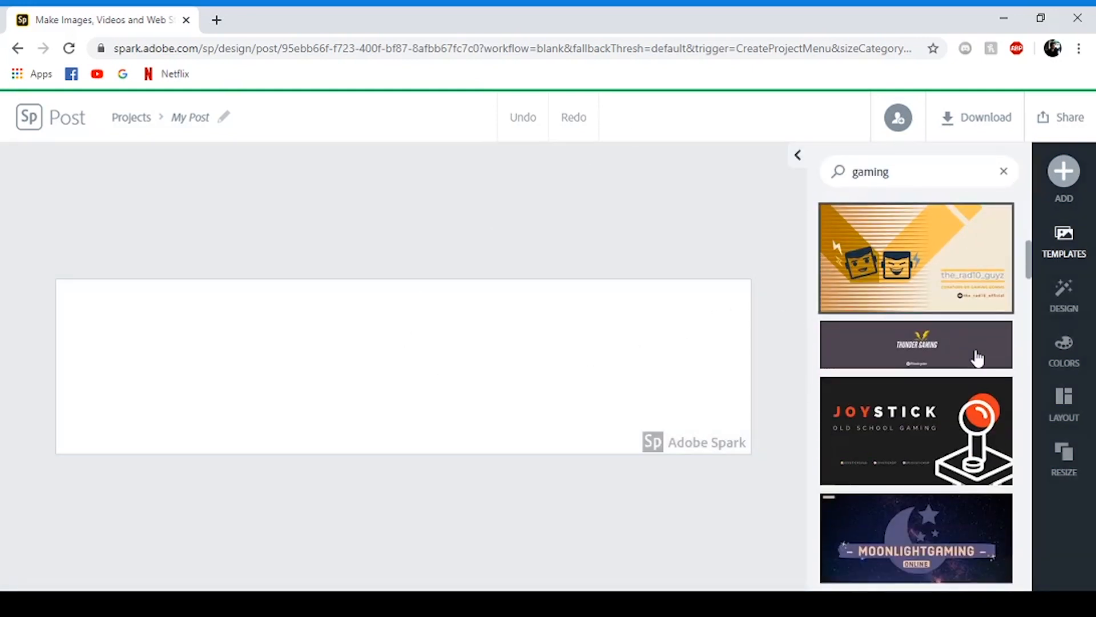
pyautogui.scroll(-5, 977, 358)
pyautogui.scroll(-3, 932, 368)
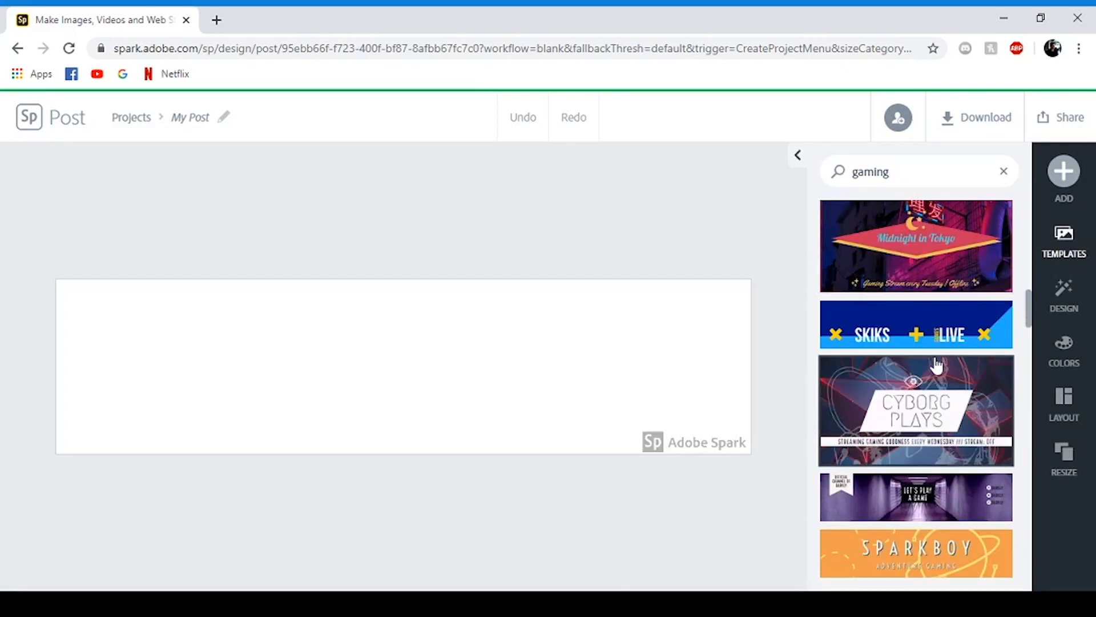
pyautogui.scroll(10, 947, 355)
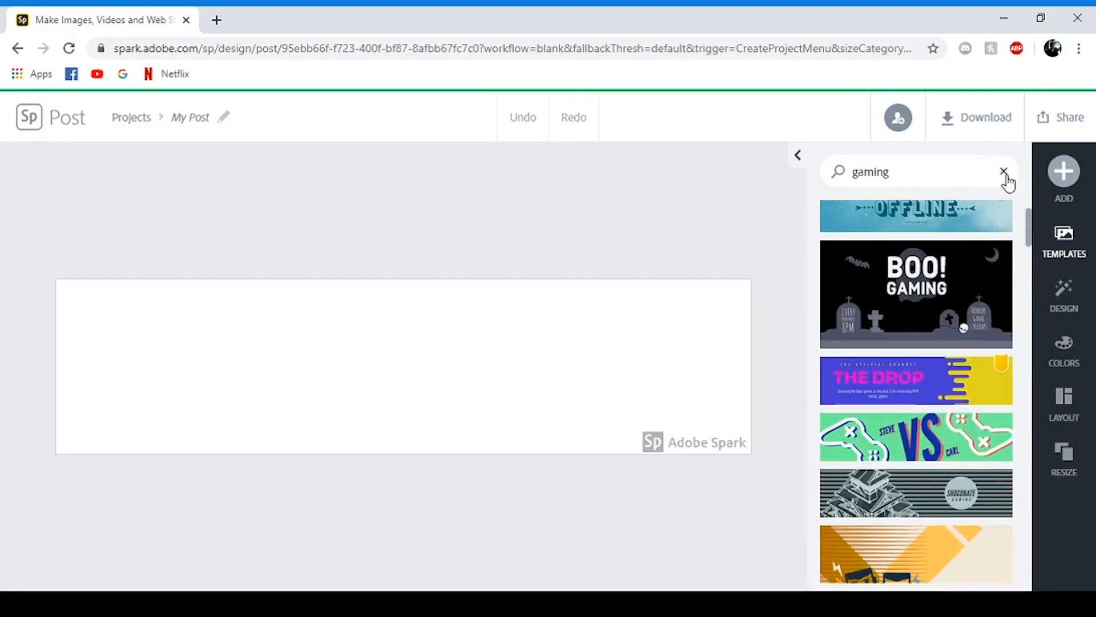
pyautogui.click(1004, 173)
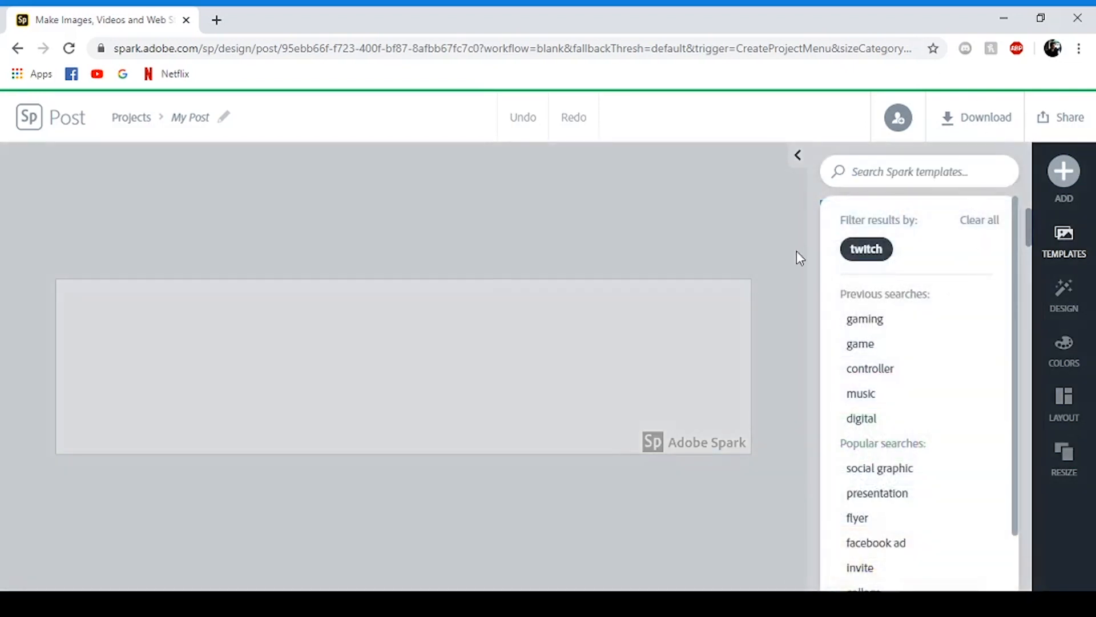
pyautogui.click(797, 257)
pyautogui.click(1004, 172)
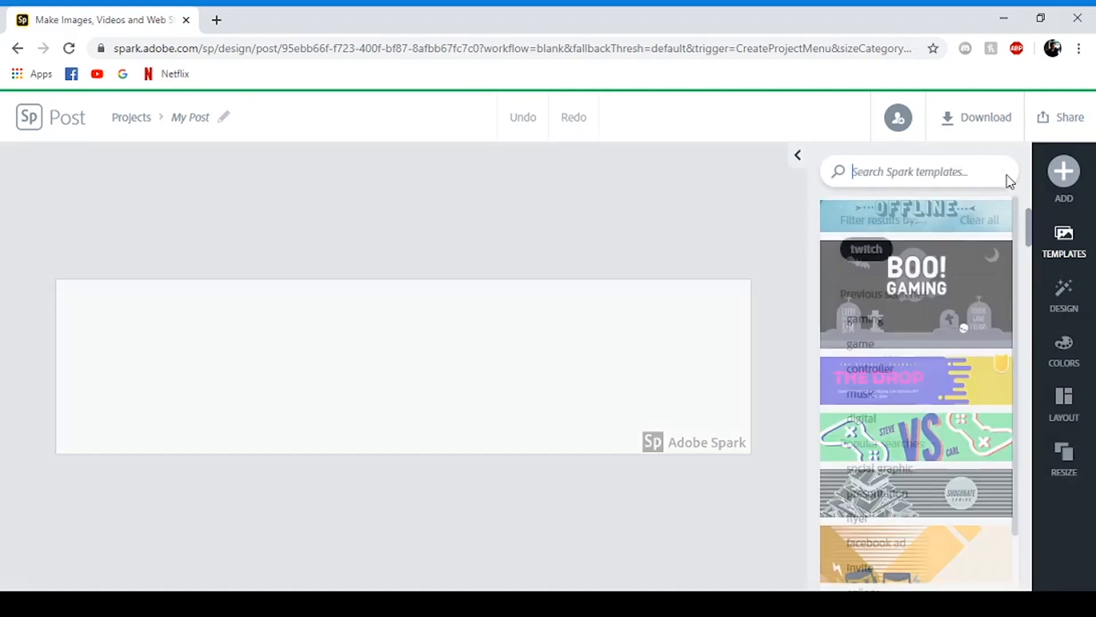
pyautogui.scroll(-3, 976, 346)
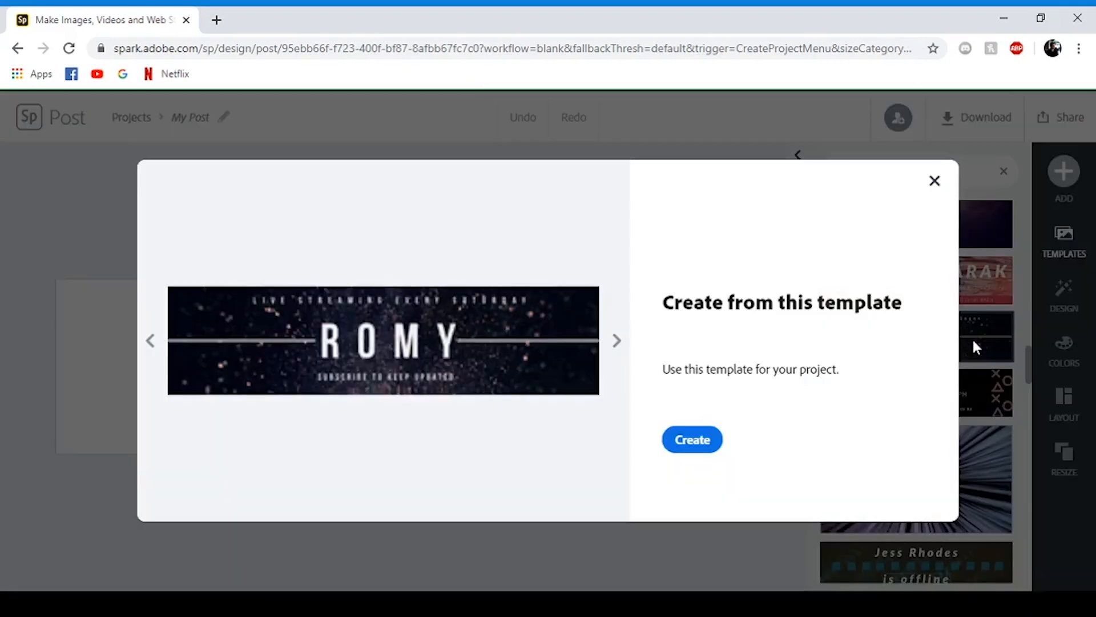
pyautogui.click(972, 338)
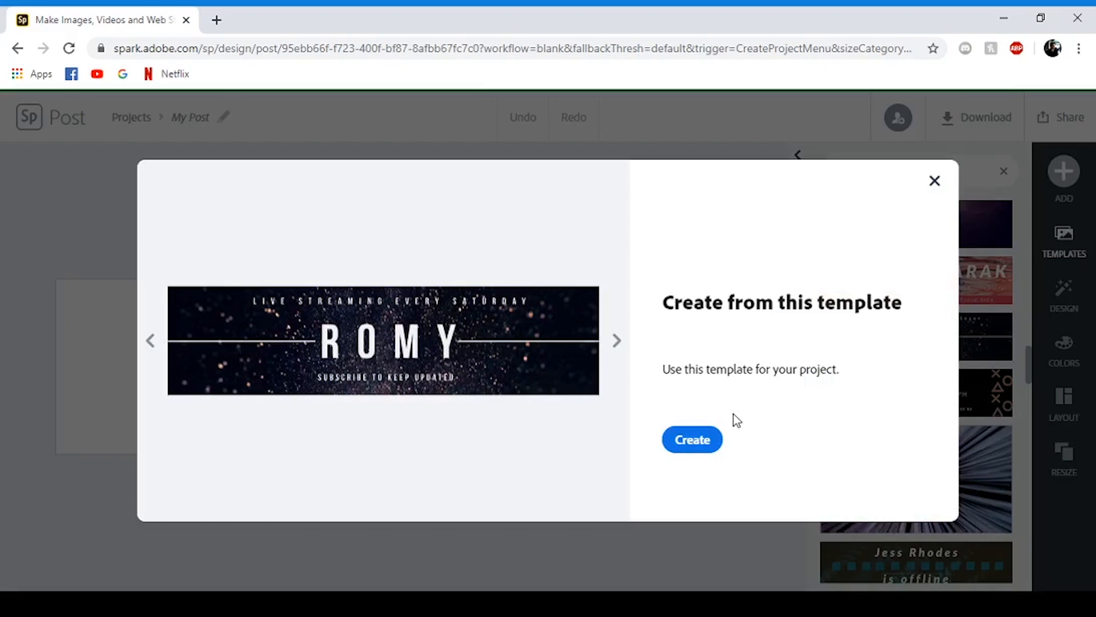
pyautogui.click(681, 441)
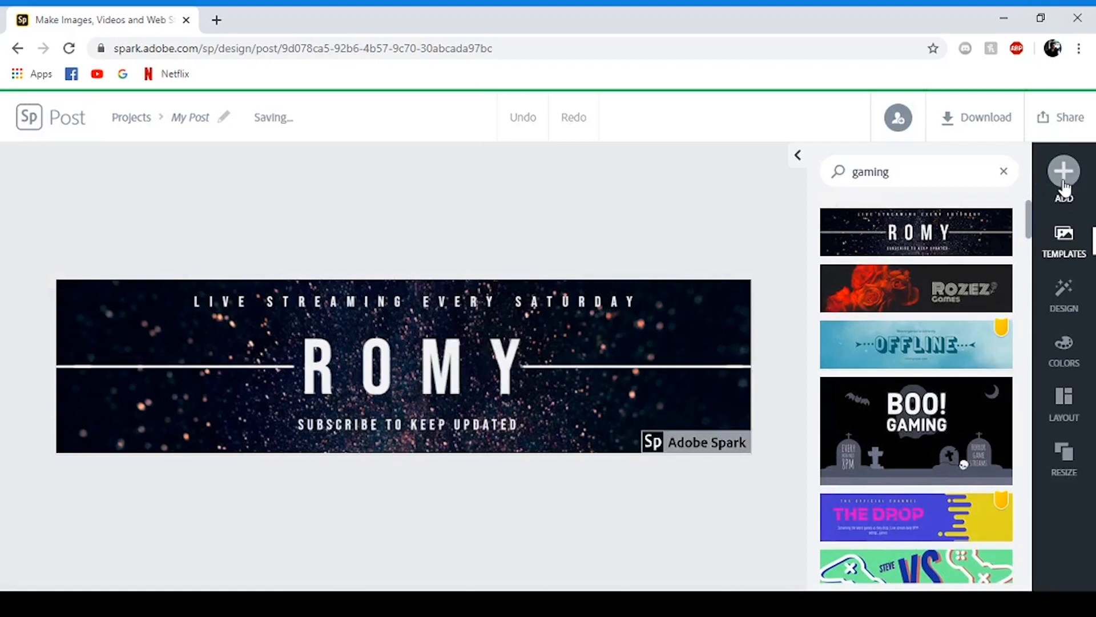
pyautogui.click(1064, 182)
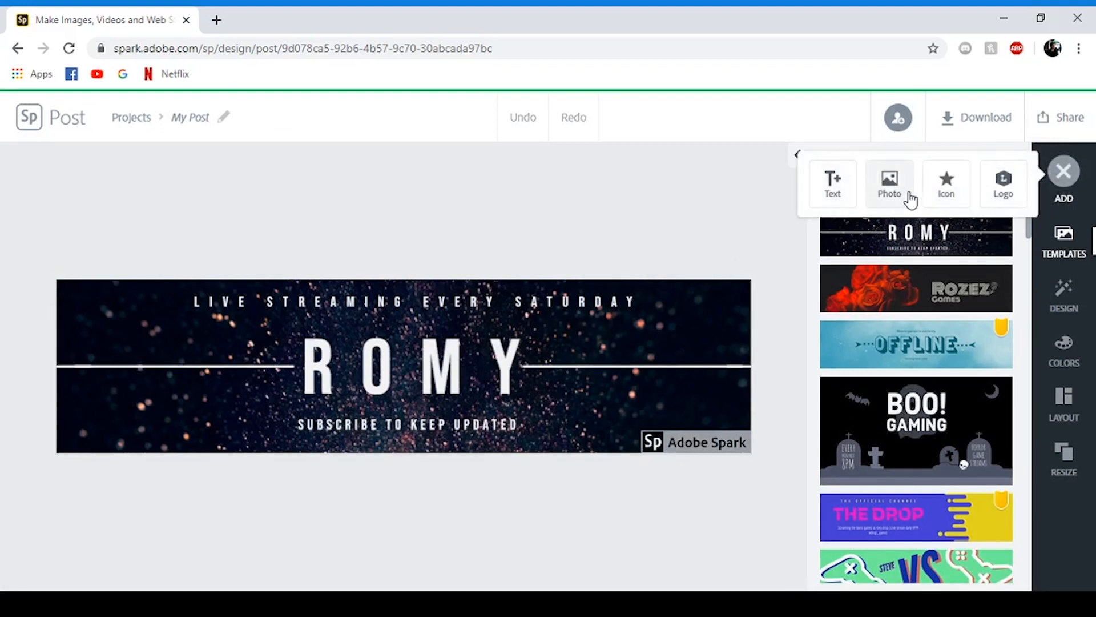
pyautogui.click(668, 201)
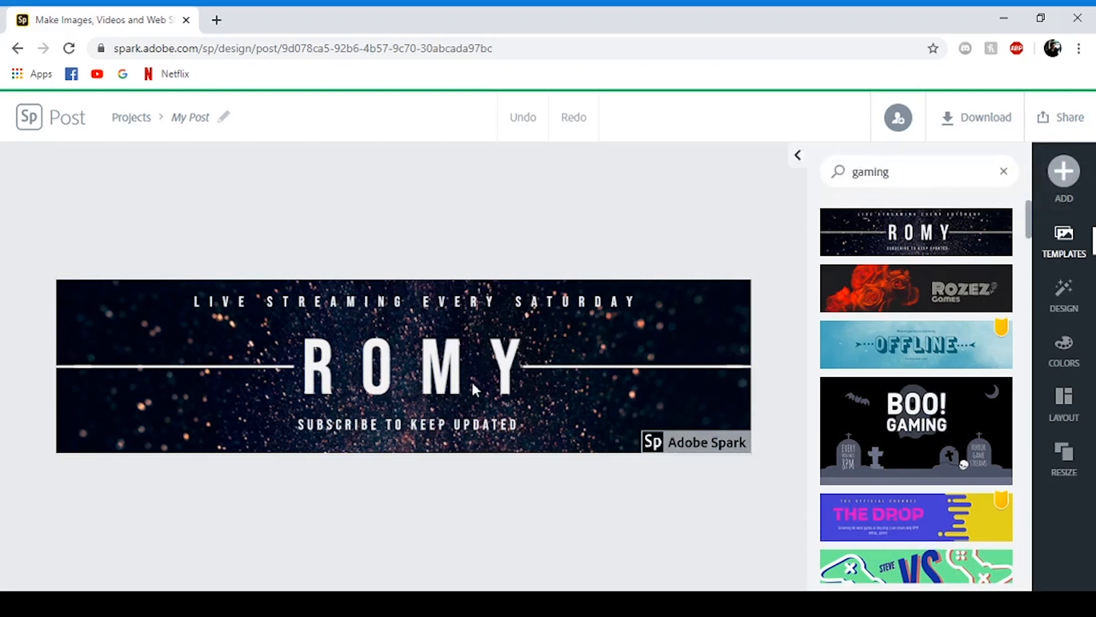
pyautogui.click(447, 381)
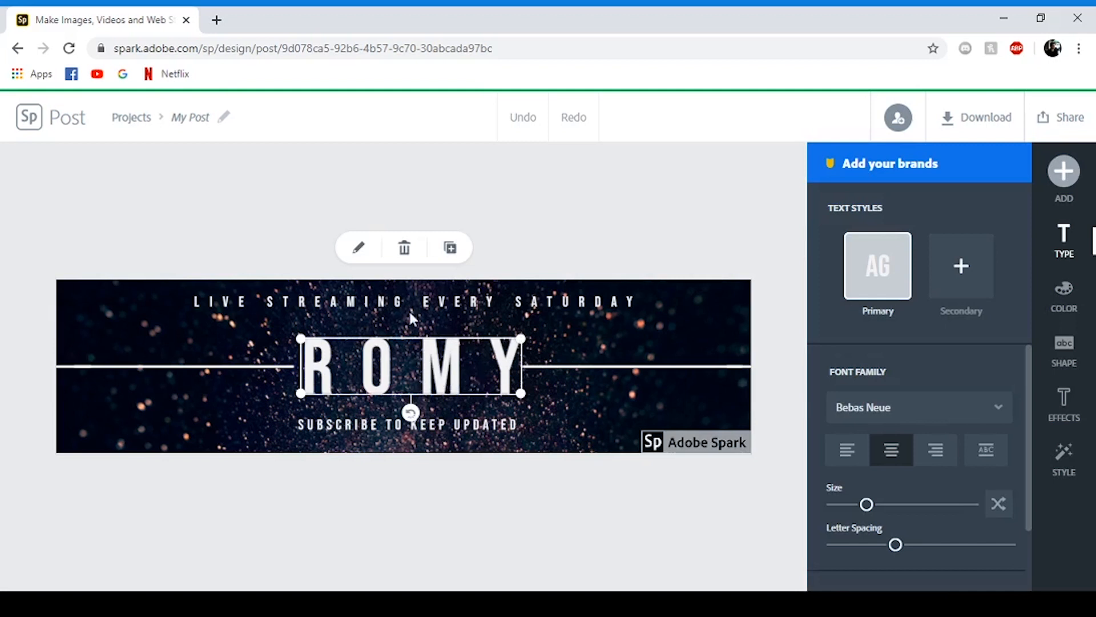
pyautogui.moveTo(447, 378)
pyautogui.mouseDown()
pyautogui.moveTo(453, 313)
pyautogui.moveTo(463, 377)
pyautogui.moveTo(451, 385)
pyautogui.moveTo(429, 360)
pyautogui.moveTo(460, 402)
pyautogui.moveTo(451, 379)
pyautogui.mouseUp()
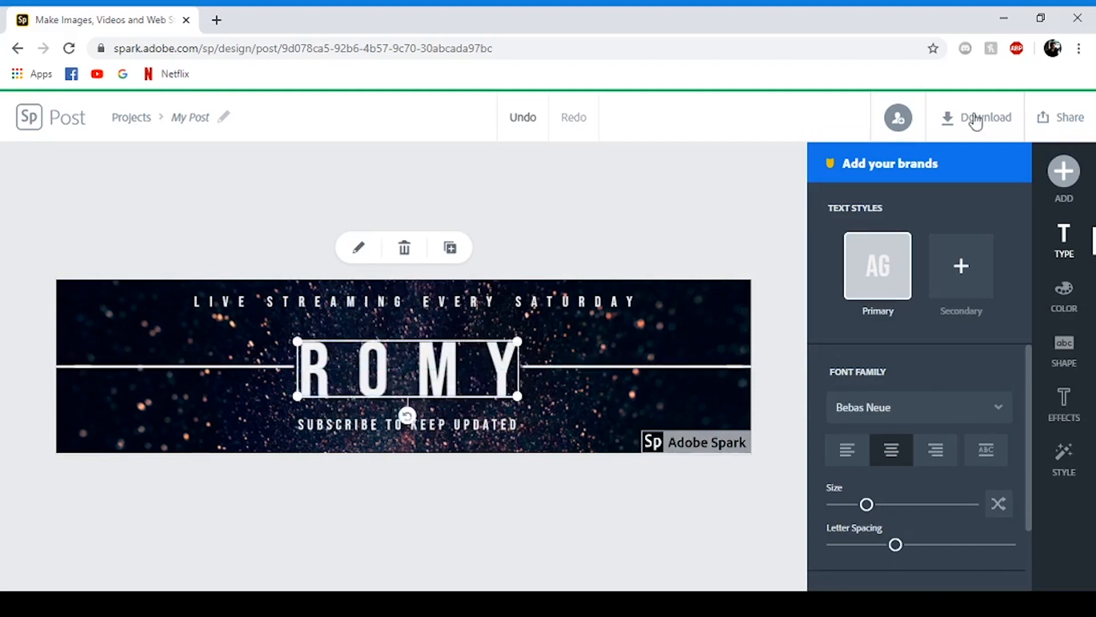
pyautogui.click(524, 124)
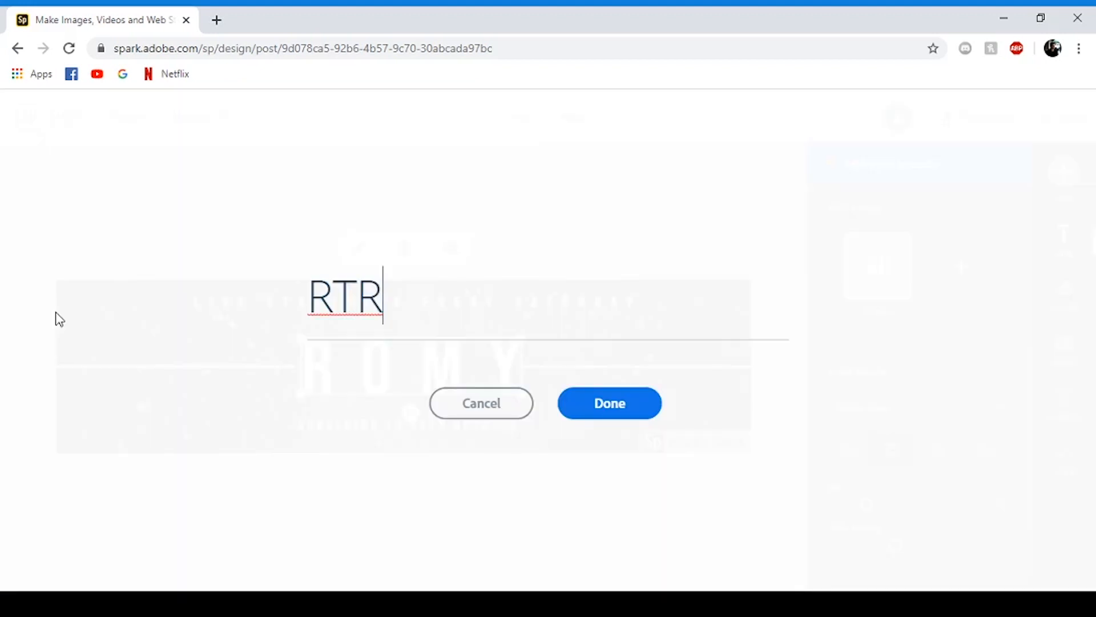
# Replace the ROMY title text with "RTR Gaming" and enlarge it on a single line centred on the banner
pyautogui.write('Gaming')
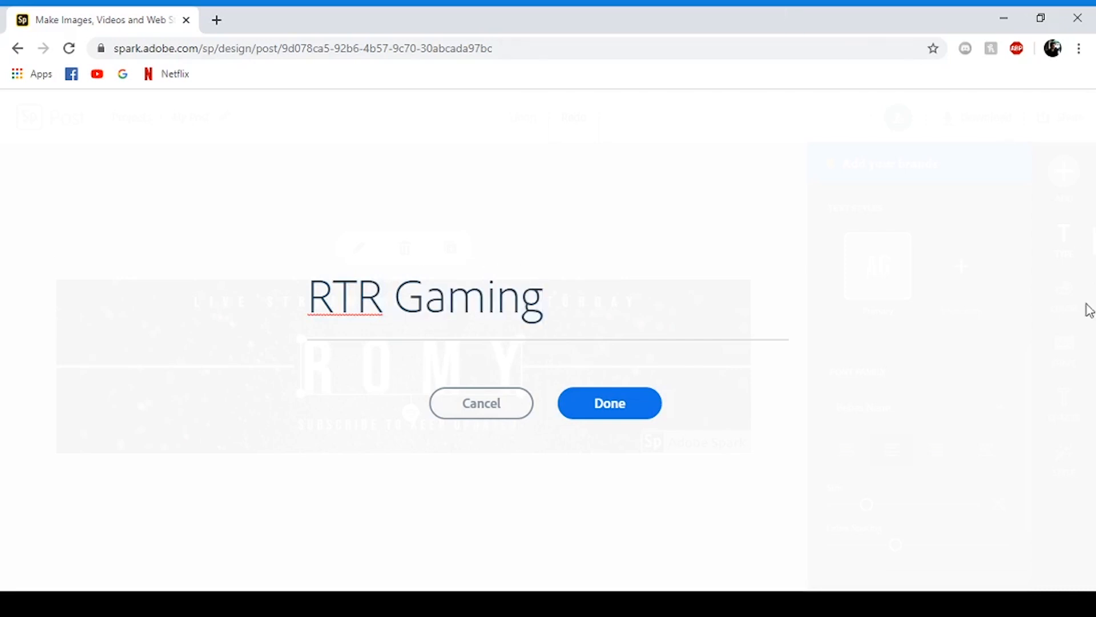
pyautogui.click(614, 406)
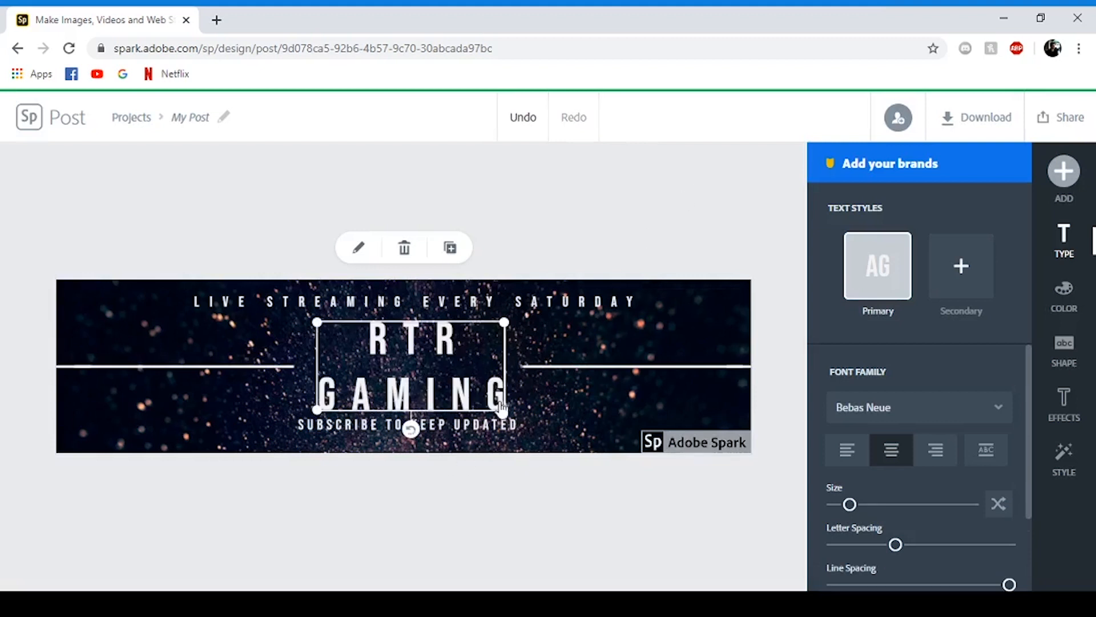
pyautogui.moveTo(504, 409); pyautogui.dragTo(588, 375)
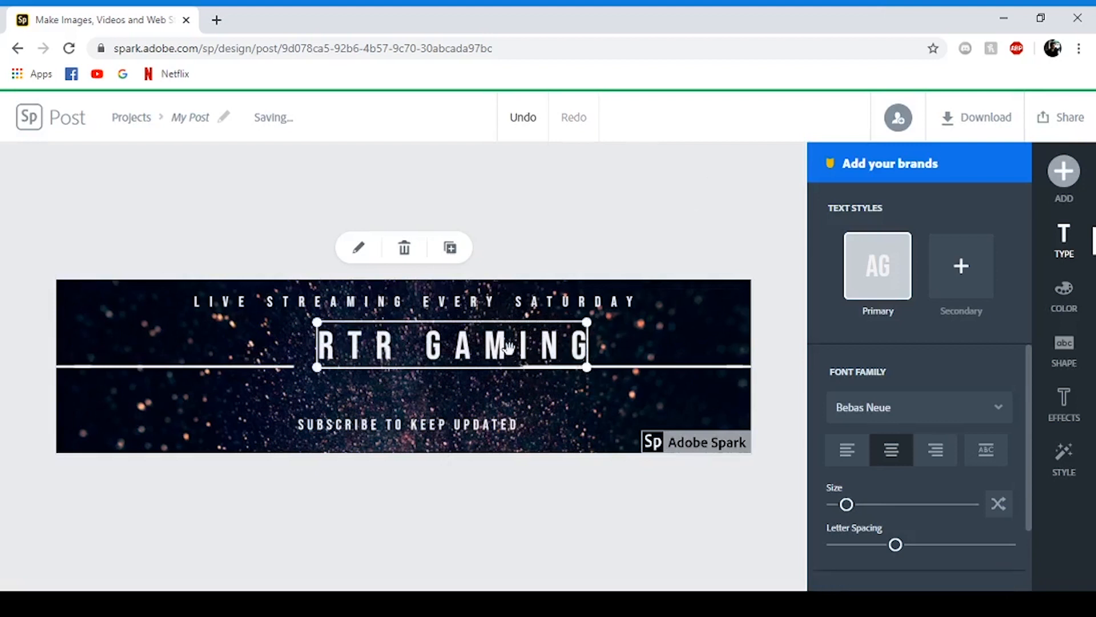
pyautogui.moveTo(489, 347); pyautogui.dragTo(445, 371)
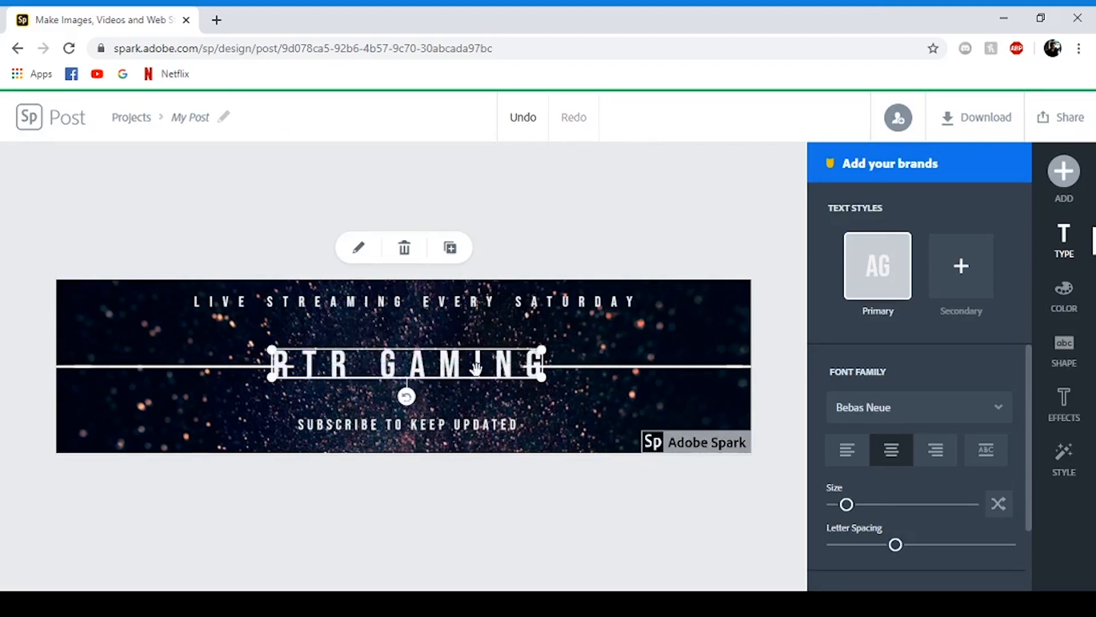
pyautogui.moveTo(548, 386); pyautogui.dragTo(634, 395)
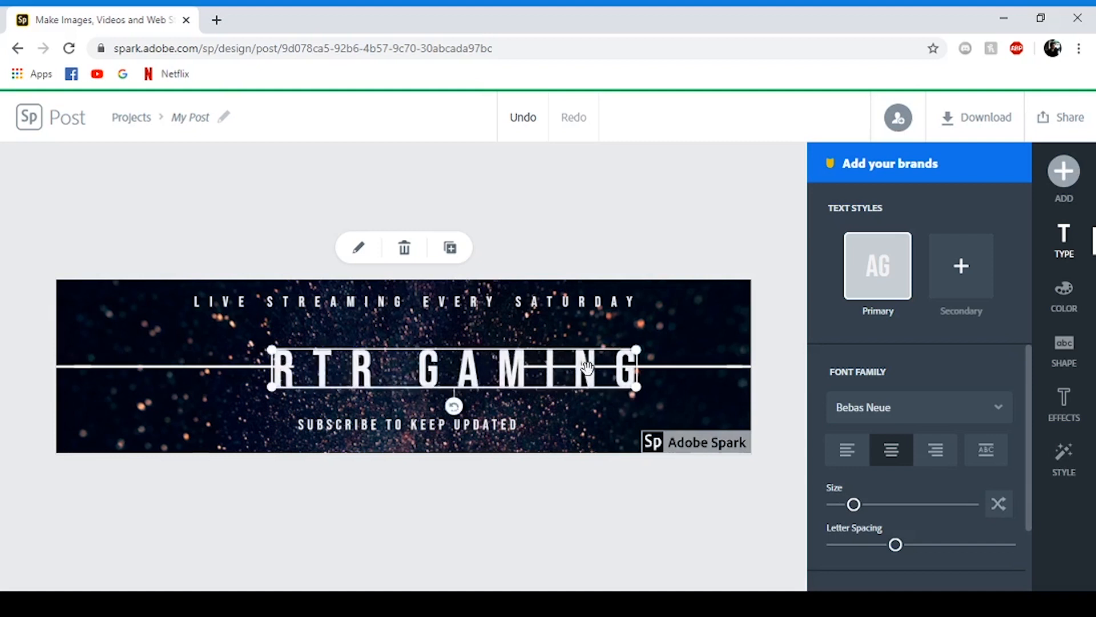
pyautogui.moveTo(586, 369); pyautogui.dragTo(539, 364)
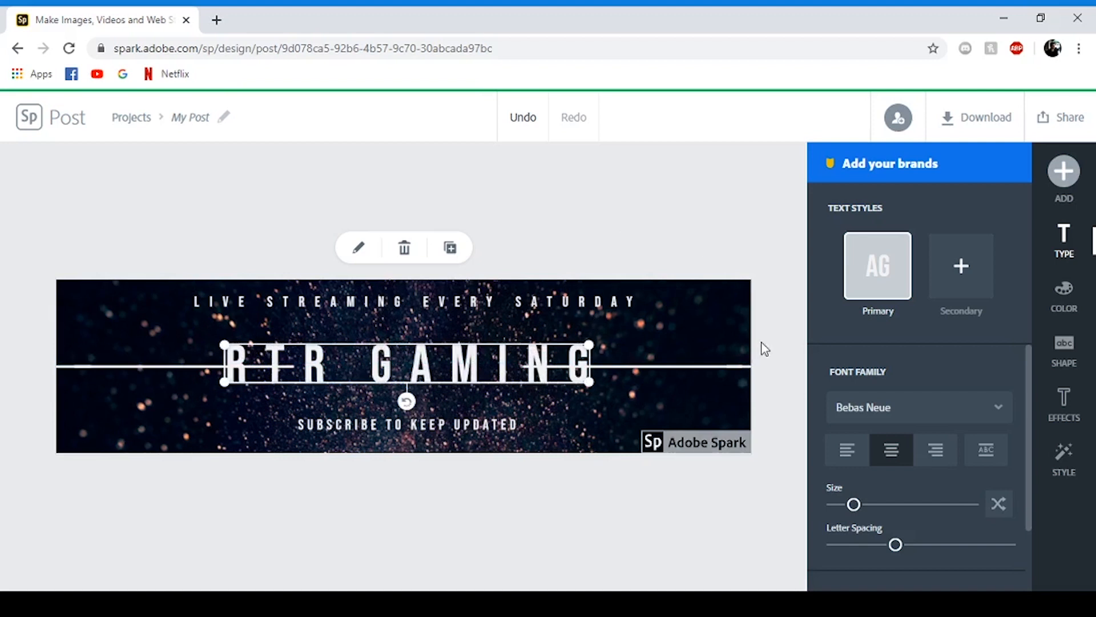
pyautogui.click(640, 372)
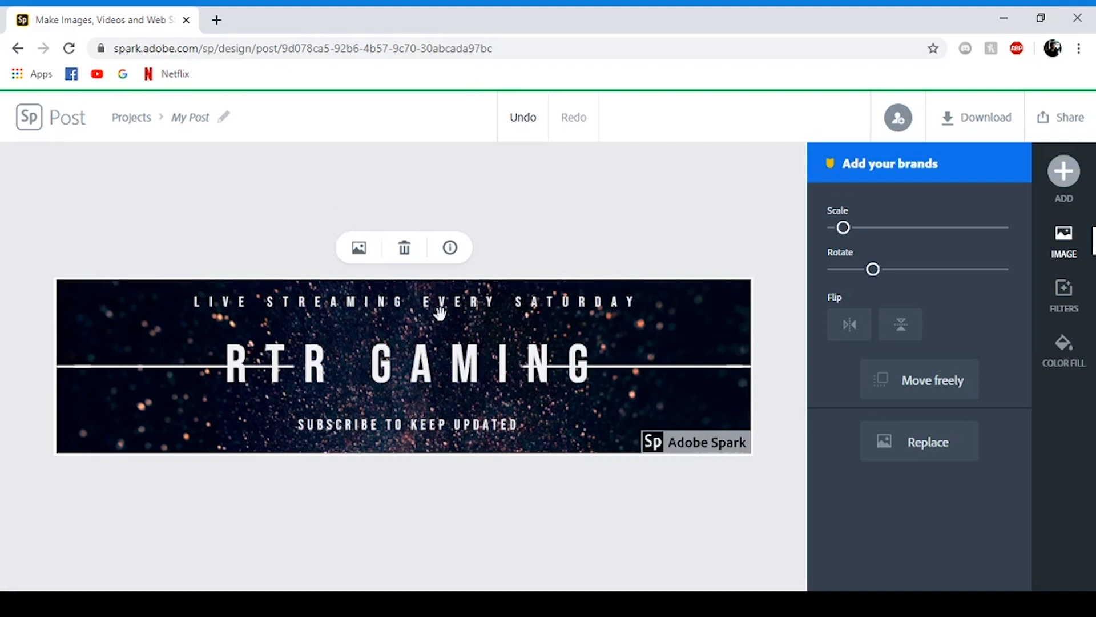
# Duplicate the "Live streaming every Saturday" line, reworded as "12pm to 5pm", and centre the copy beneath the original
pyautogui.click(448, 302)
pyautogui.click(449, 256)
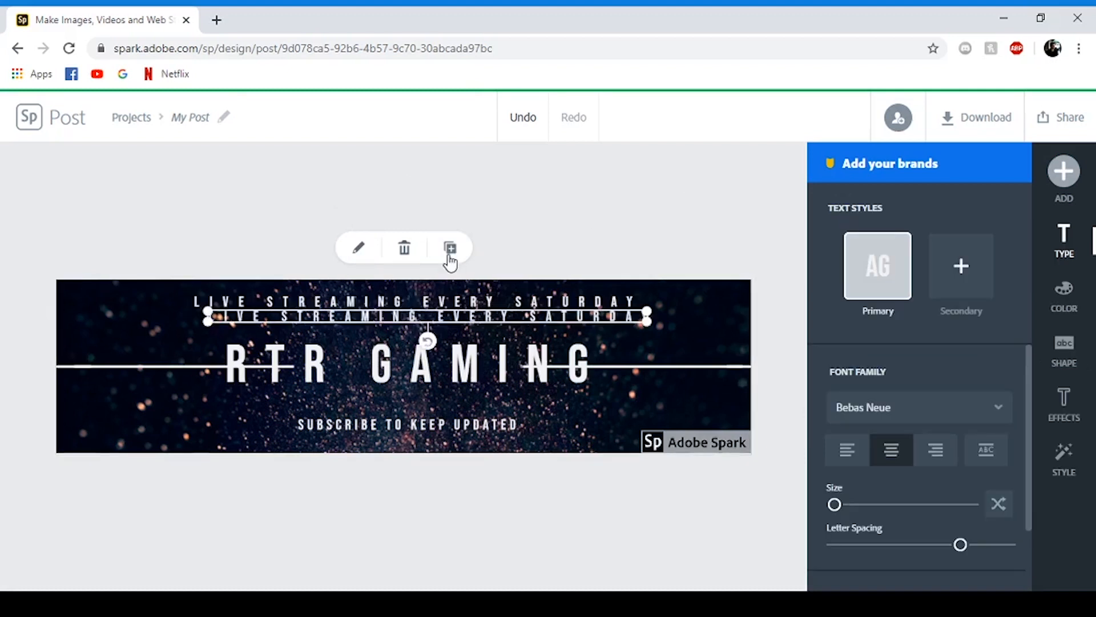
pyautogui.doubleClick(382, 318)
pyautogui.moveTo(495, 317); pyautogui.dragTo(177, 77)
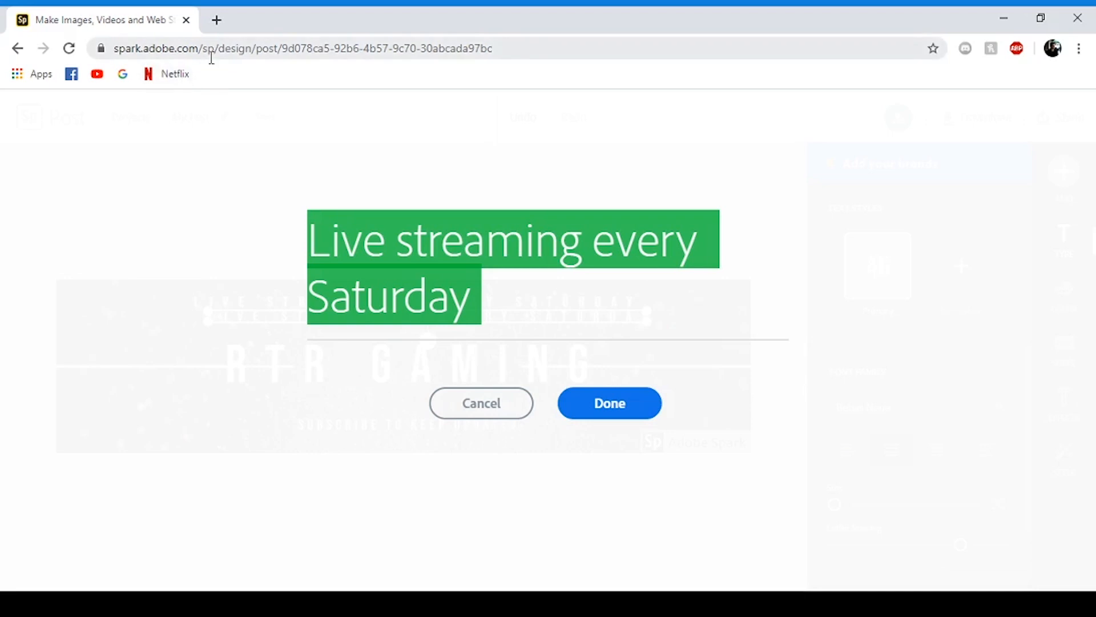
pyautogui.write('12p')
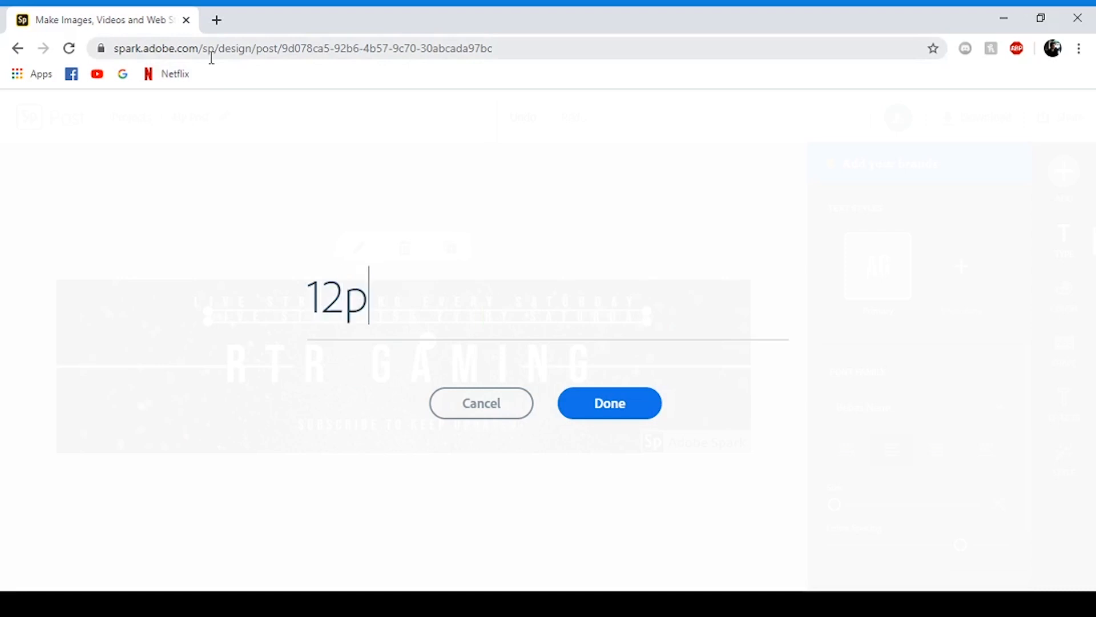
pyautogui.write('m to 5pm')
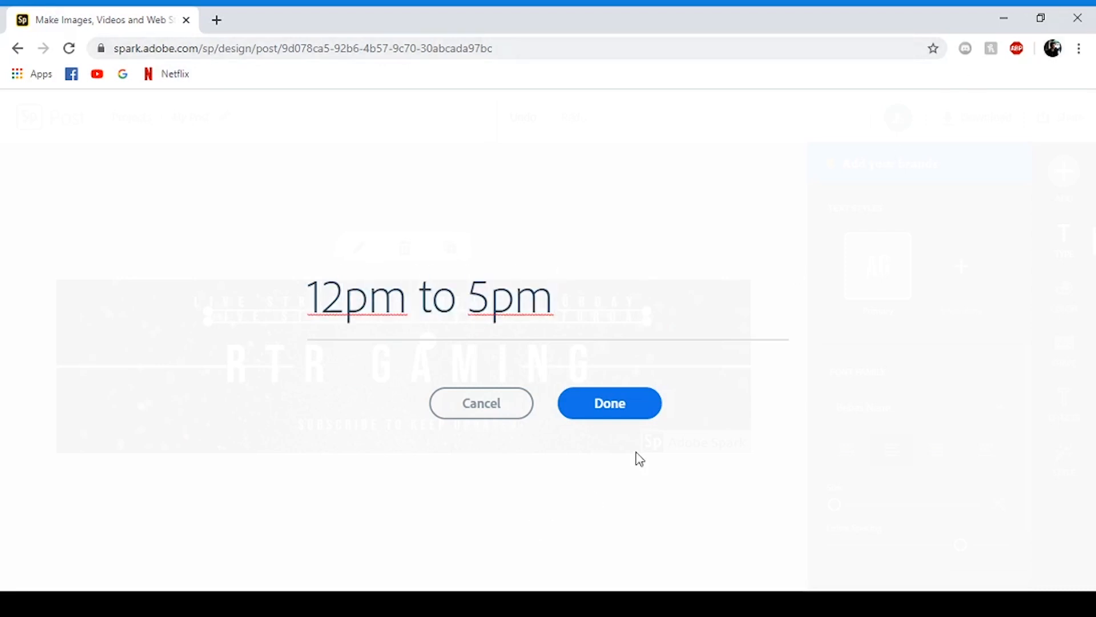
pyautogui.click(607, 408)
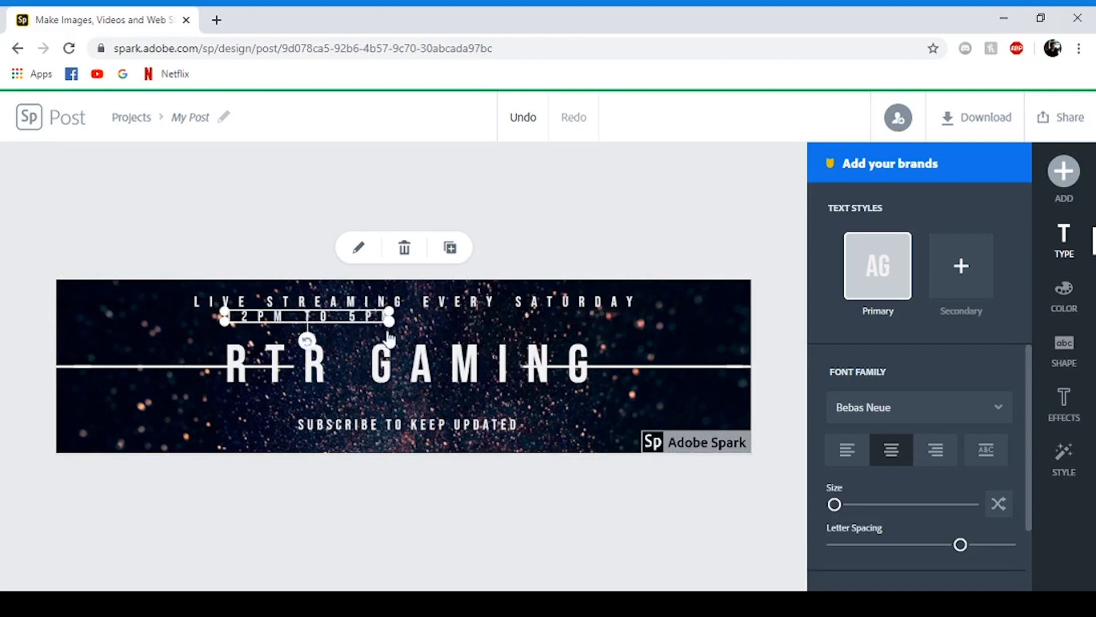
pyautogui.moveTo(365, 318); pyautogui.dragTo(459, 323)
pyautogui.click(528, 310)
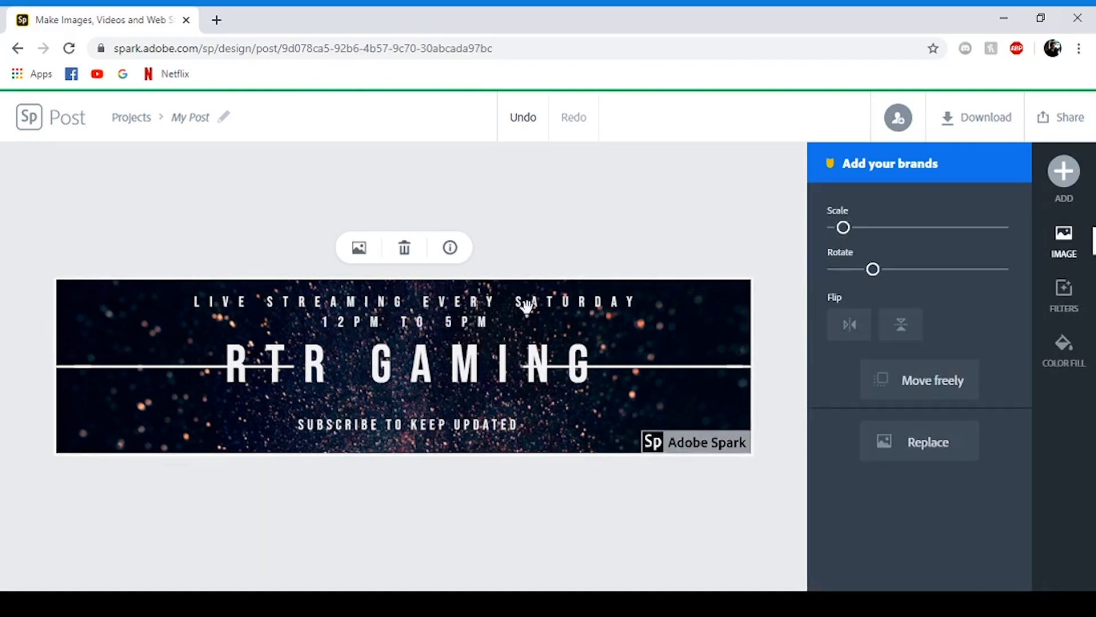
pyautogui.doubleClick(528, 308)
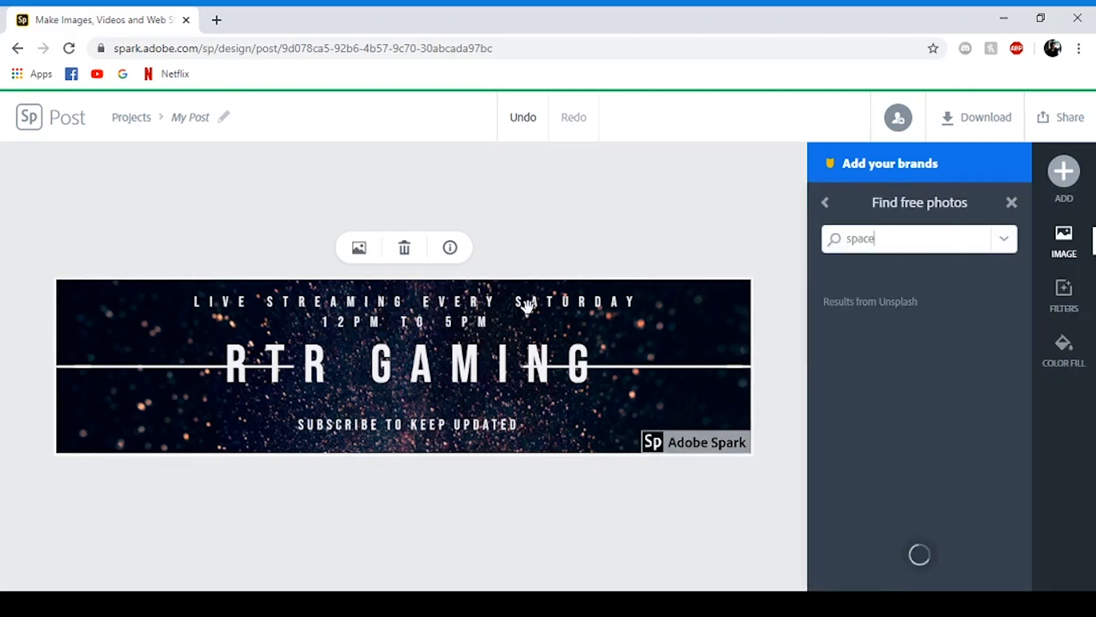
pyautogui.click(575, 244)
# Reword the "Live streaming every Saturday" line as "Live streaming Monday- Wednesday"
pyautogui.click(476, 300)
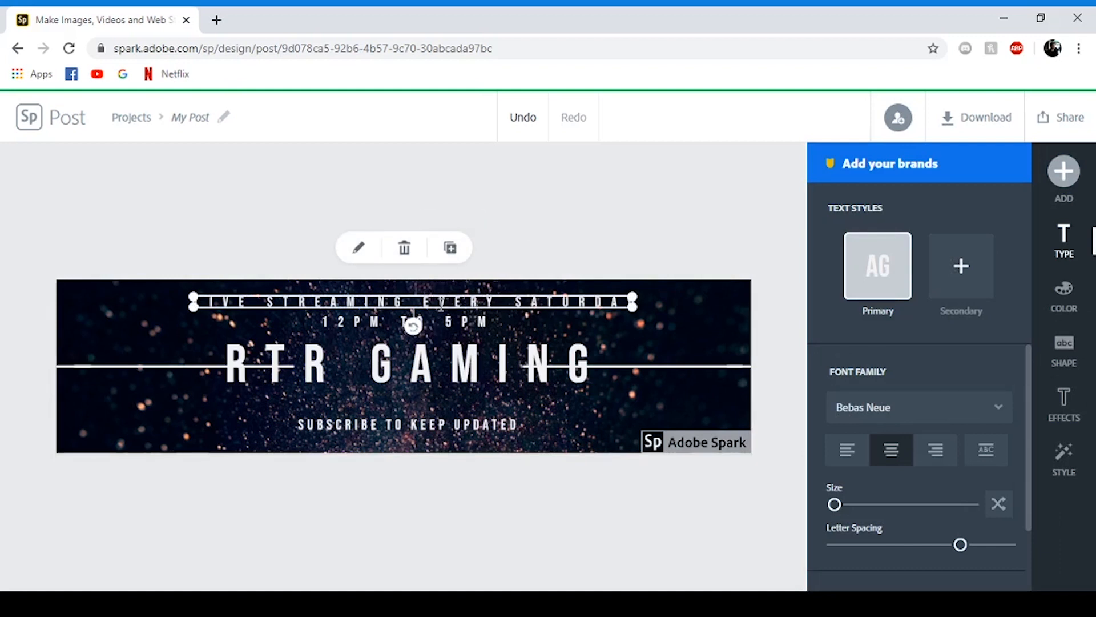
pyautogui.doubleClick(440, 303)
pyautogui.moveTo(514, 289); pyautogui.dragTo(220, 307)
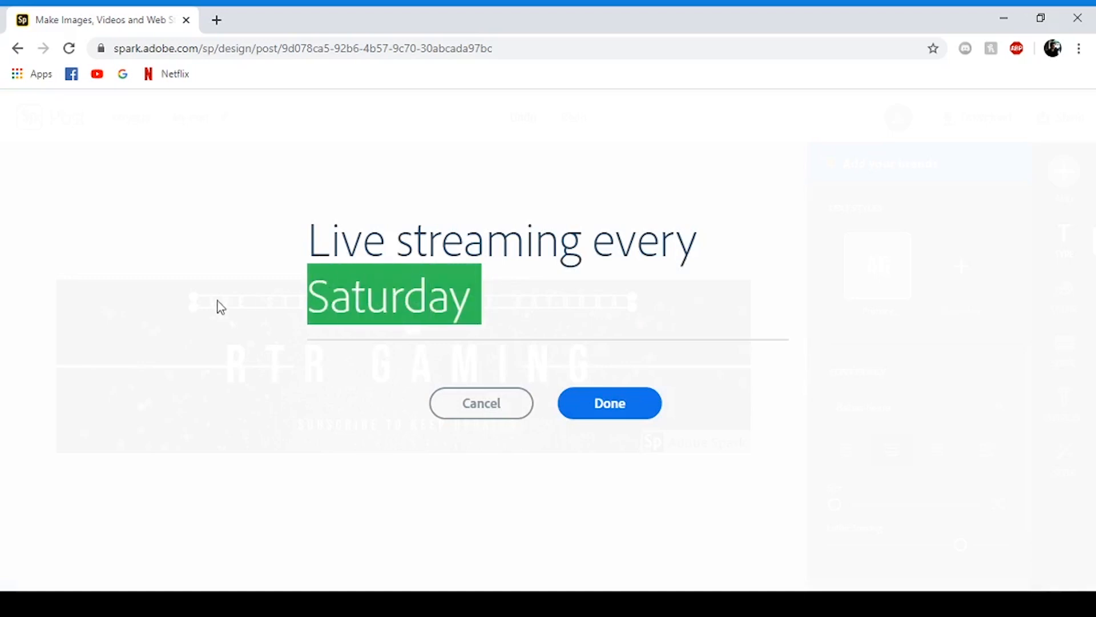
pyautogui.press('BackSpace')
pyautogui.press('BackSpace')
pyautogui.press('BackSpace')
pyautogui.press('BackSpace')
pyautogui.press('BackSpace')
pyautogui.press('BackSpace')
pyautogui.press('BackSpace')
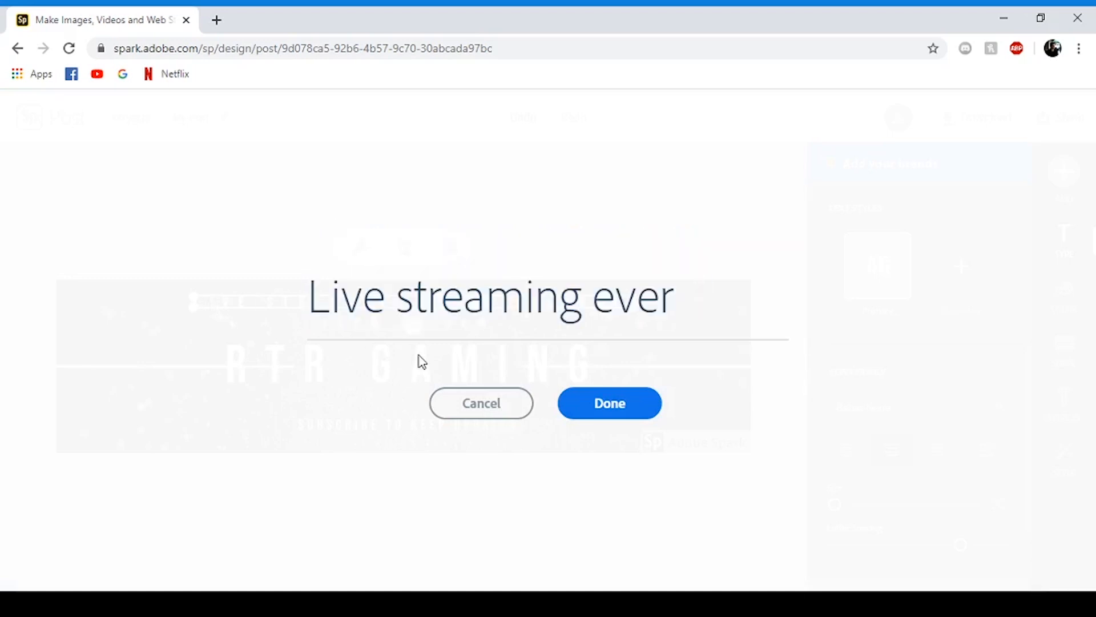
pyautogui.write('Monday')
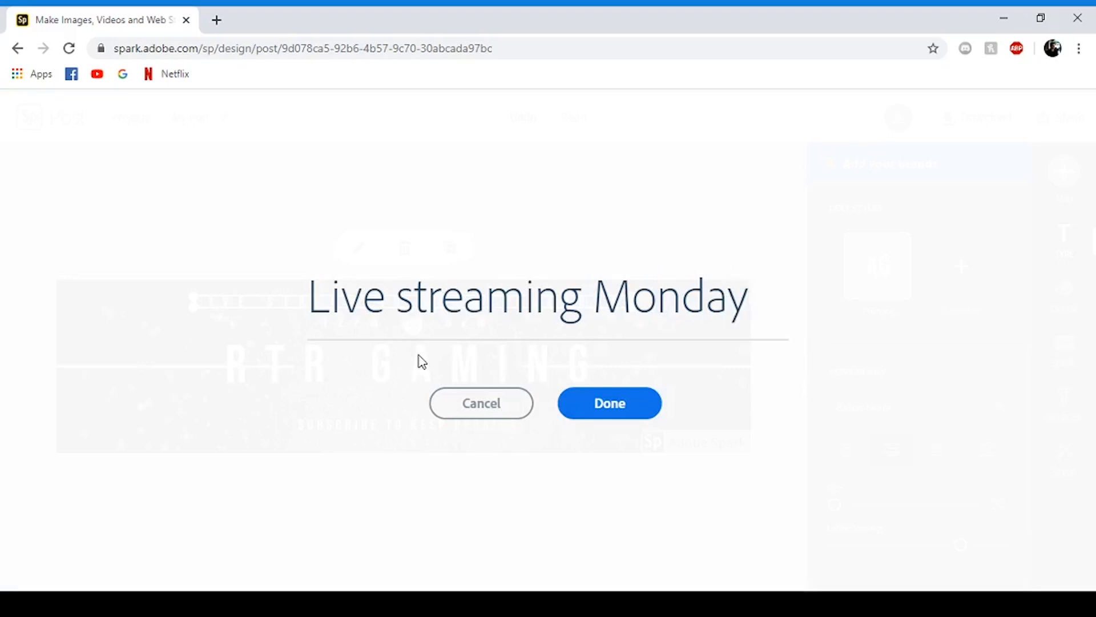
pyautogui.write('- Wedne')
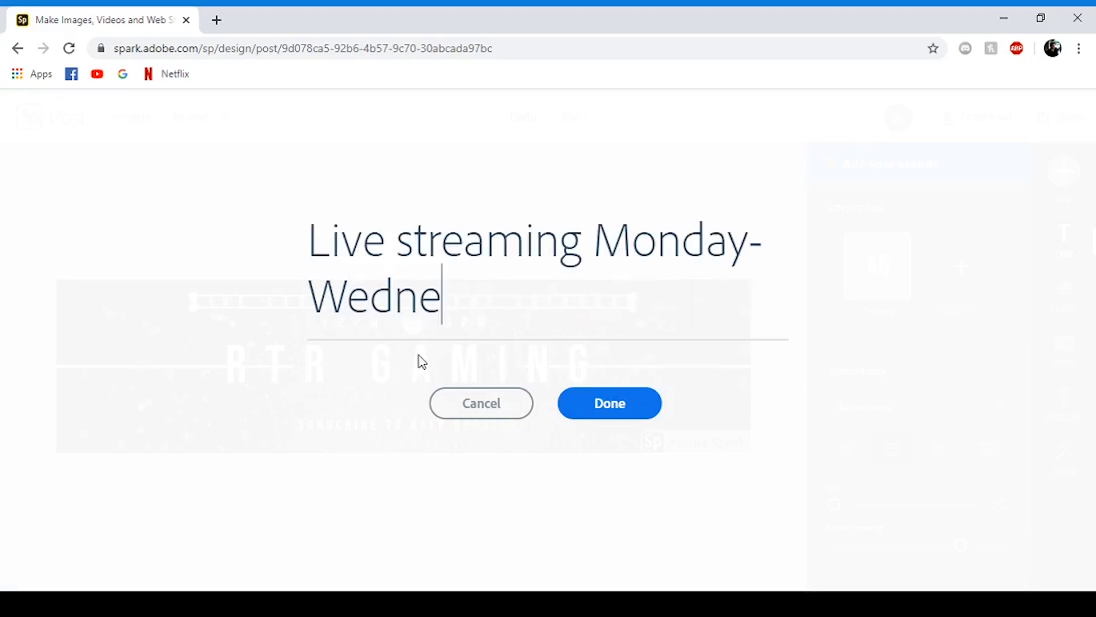
pyautogui.write('sday')
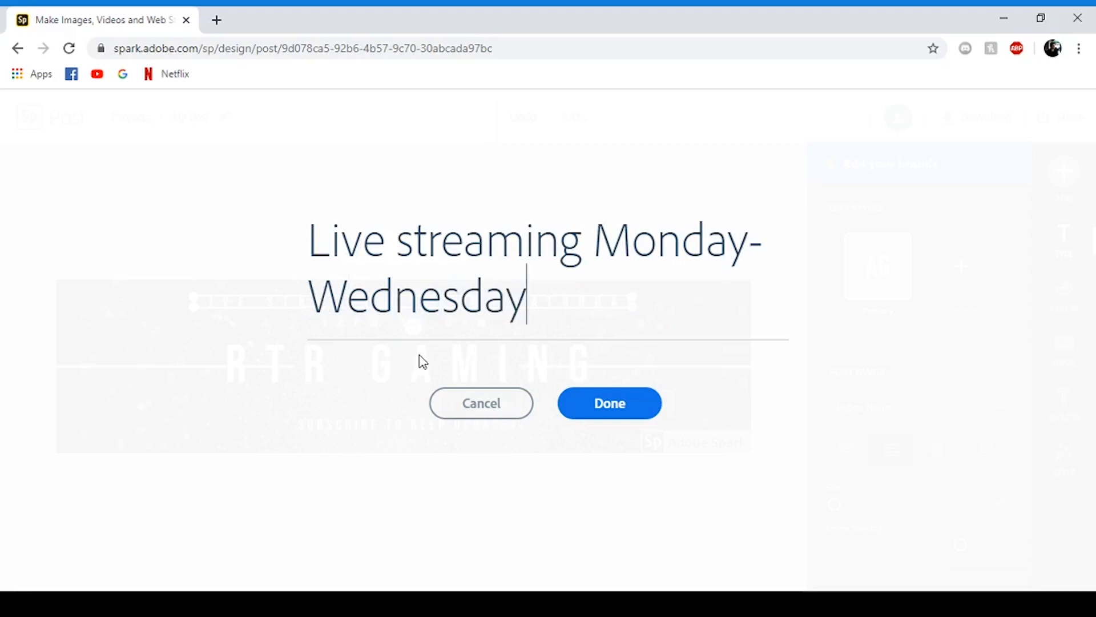
pyautogui.click(596, 413)
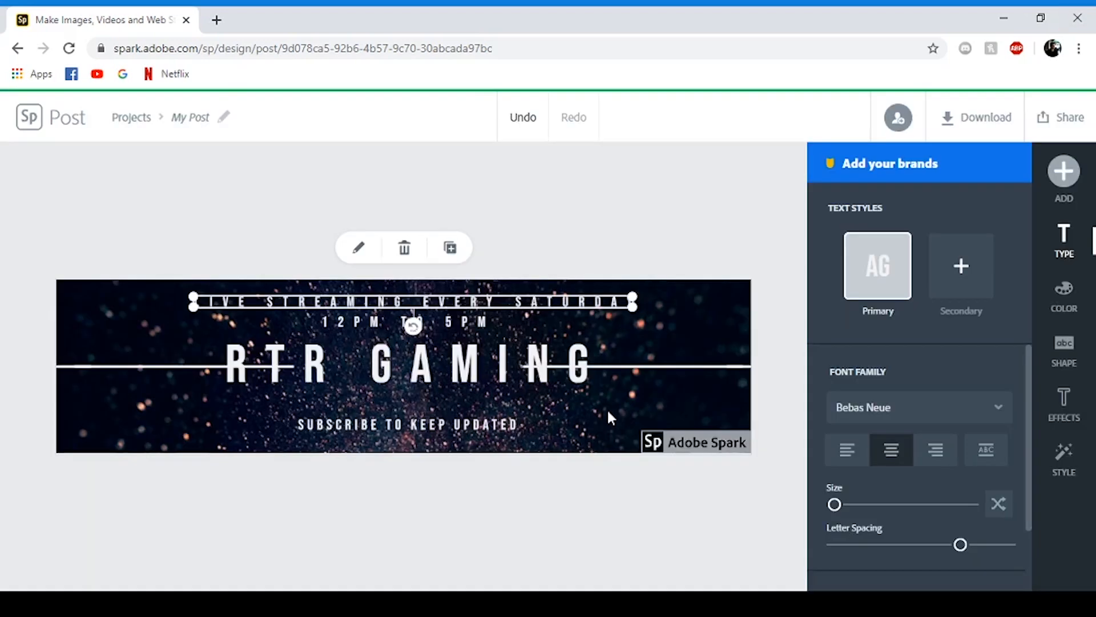
pyautogui.click(667, 218)
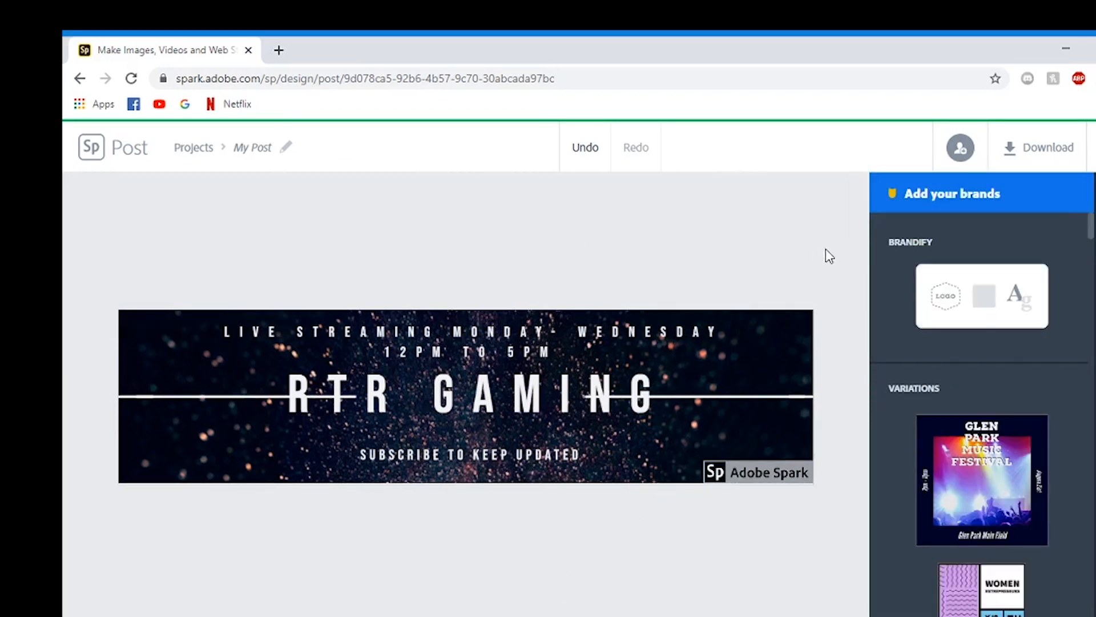
# Try the blue "40% OFF" template variation on the banner and shuffle its layout
pyautogui.scroll(-5, 1026, 385)
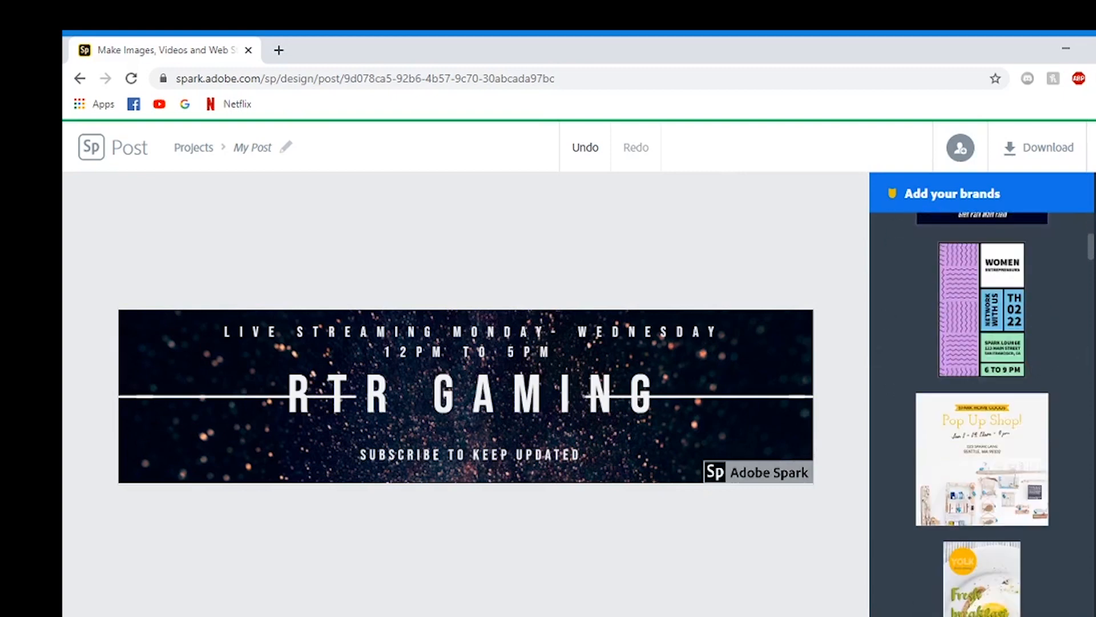
pyautogui.scroll(-8, 1037, 368)
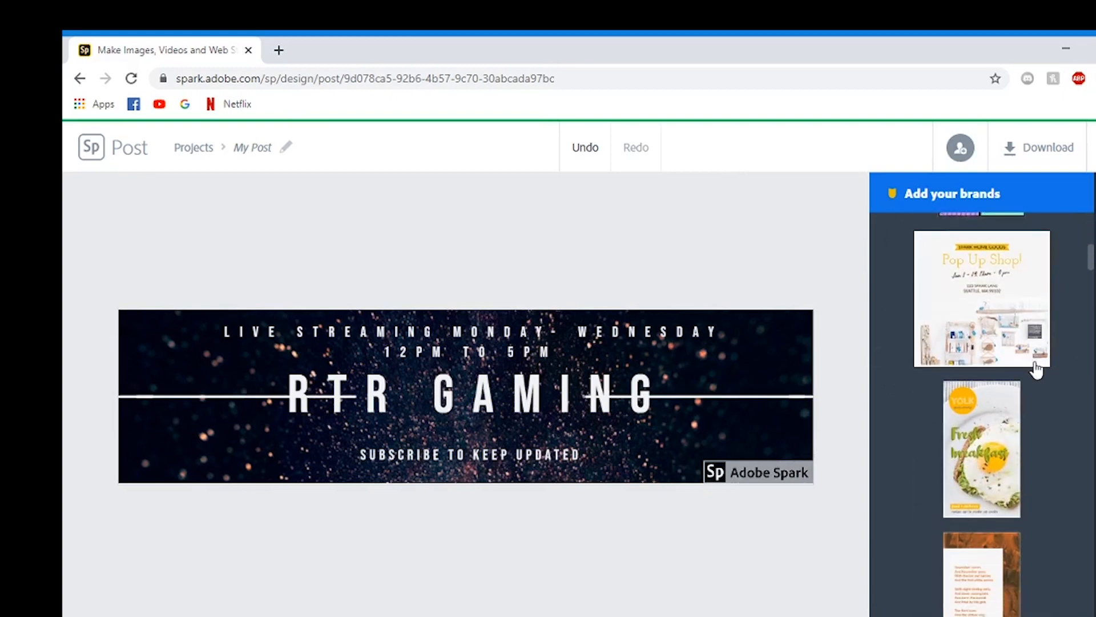
pyautogui.scroll(-5, 1038, 368)
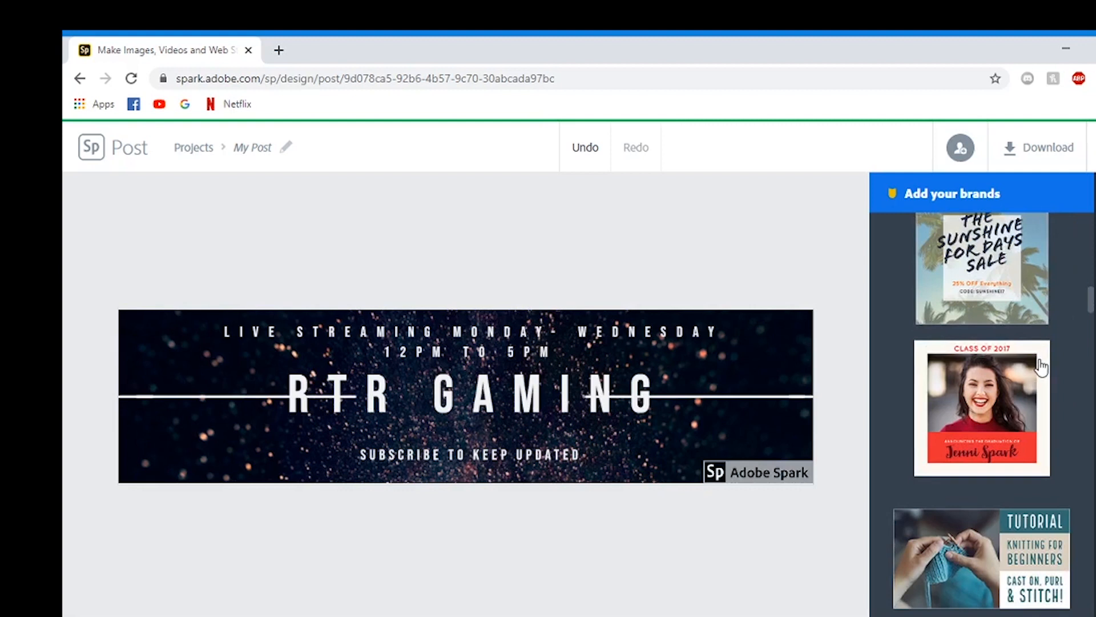
pyautogui.scroll(-3, 1040, 366)
pyautogui.scroll(-5, 1041, 366)
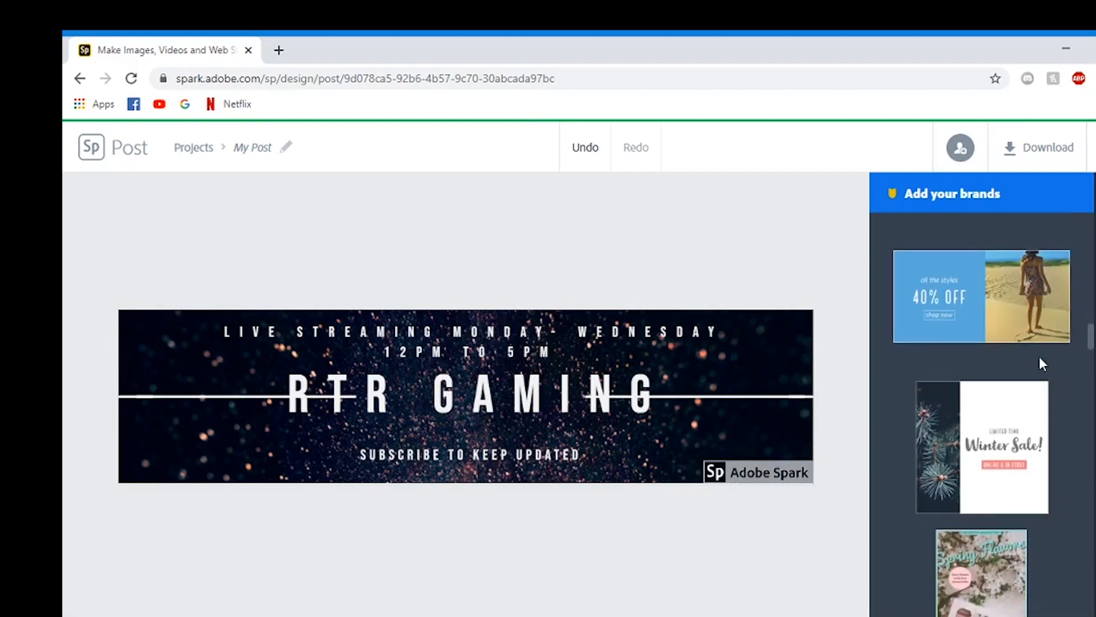
pyautogui.click(1000, 294)
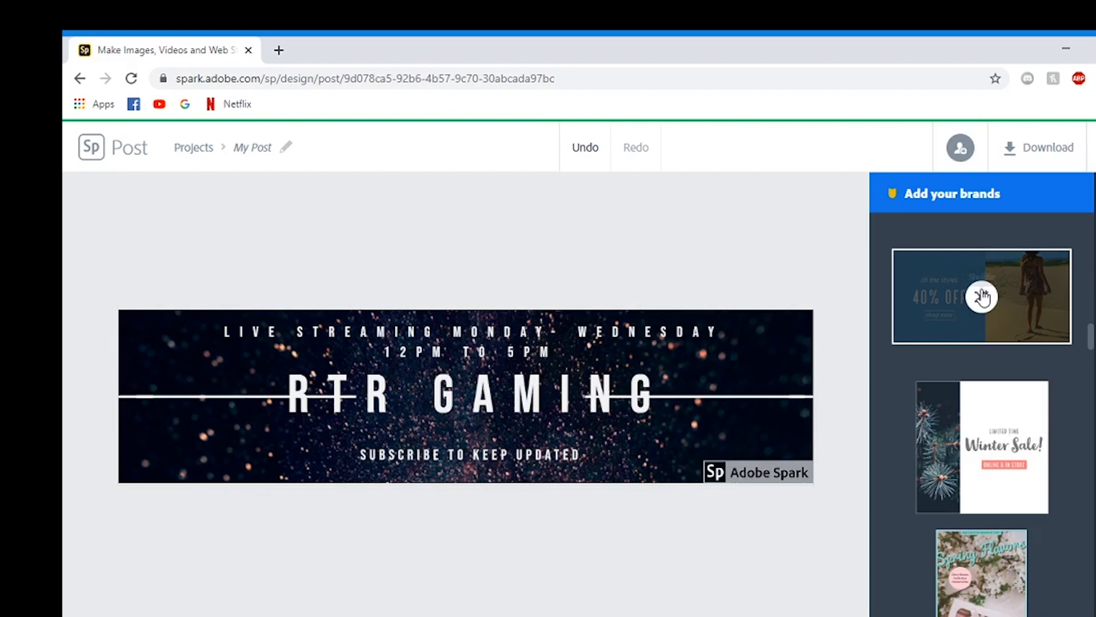
pyautogui.click(982, 296)
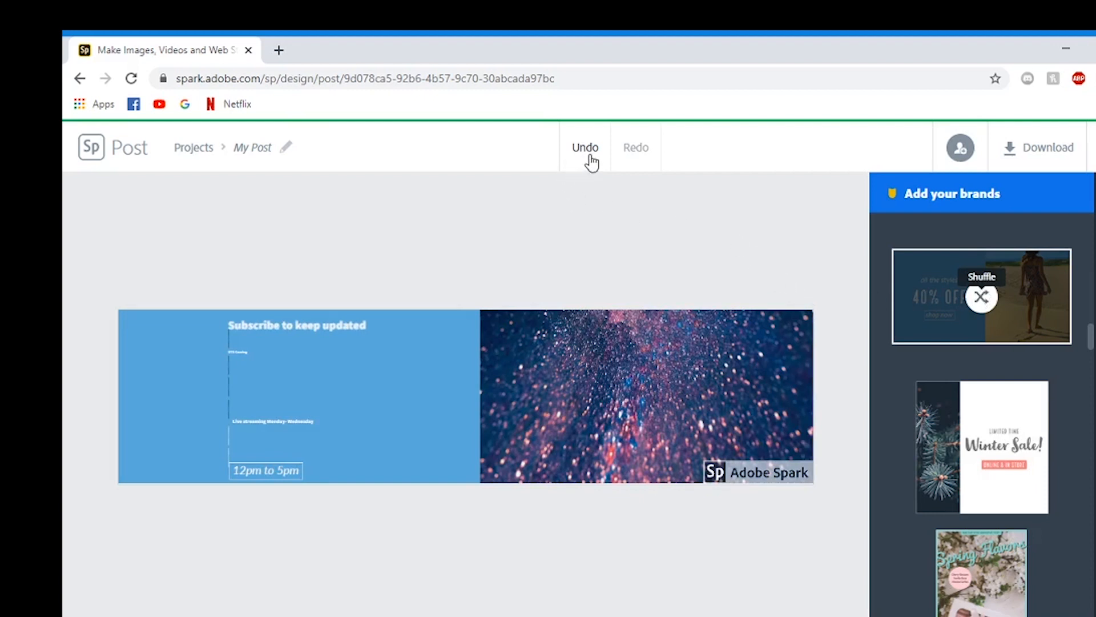
pyautogui.click(982, 296)
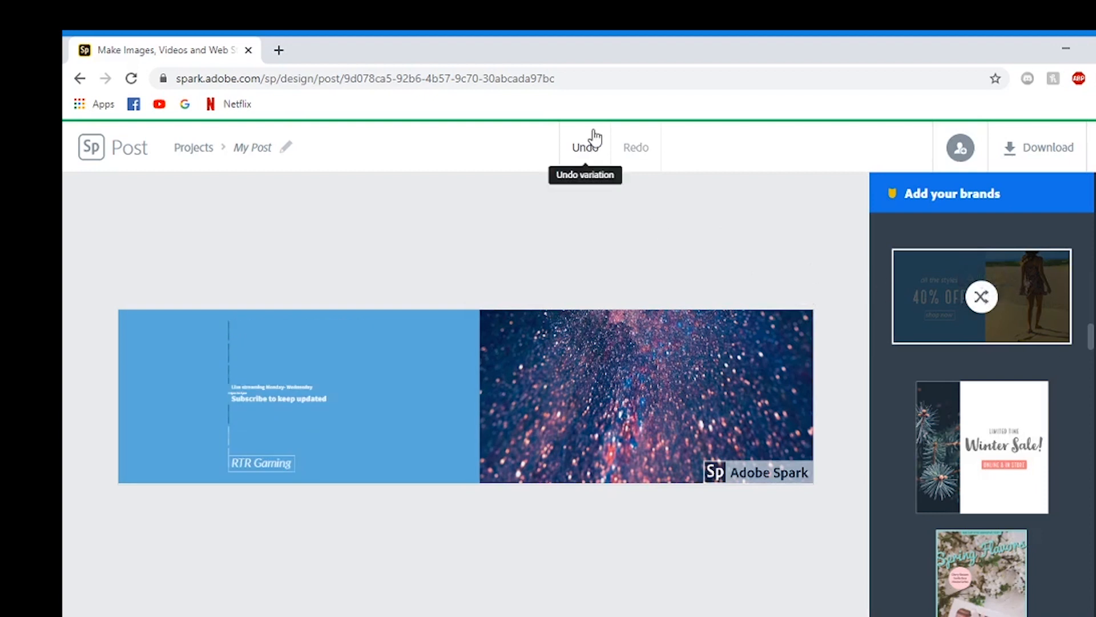
# Undo the template variations to restore the banner's starry design
pyautogui.click(582, 162)
pyautogui.click(585, 162)
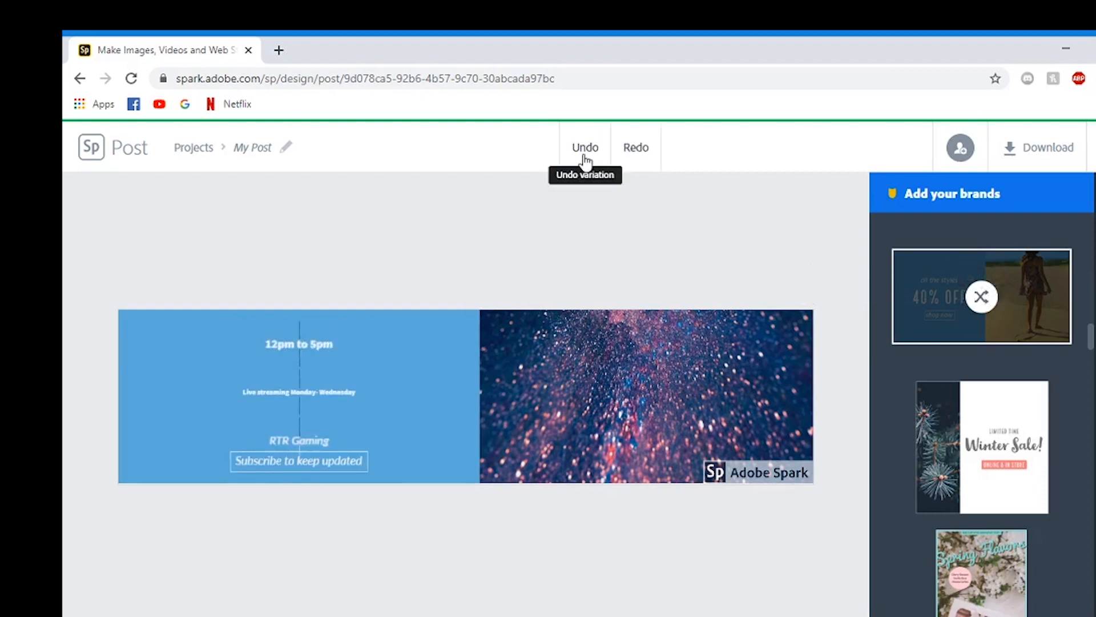
pyautogui.click(585, 161)
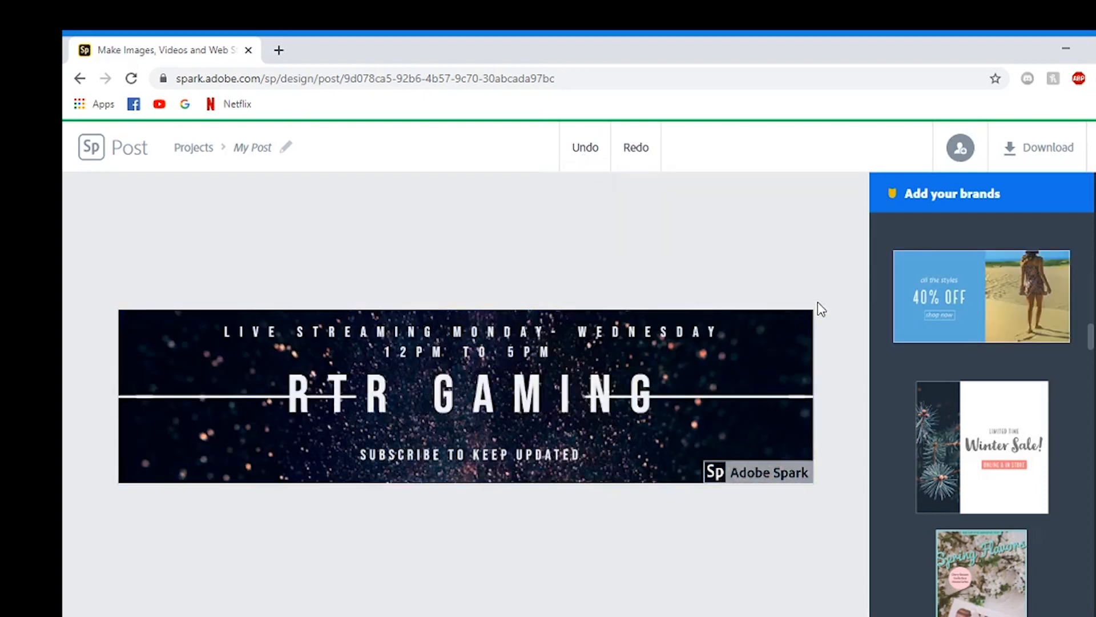
# Try the suggested light orange colour on the "RTR Gaming" title
pyautogui.scroll(-4, 1084, 359)
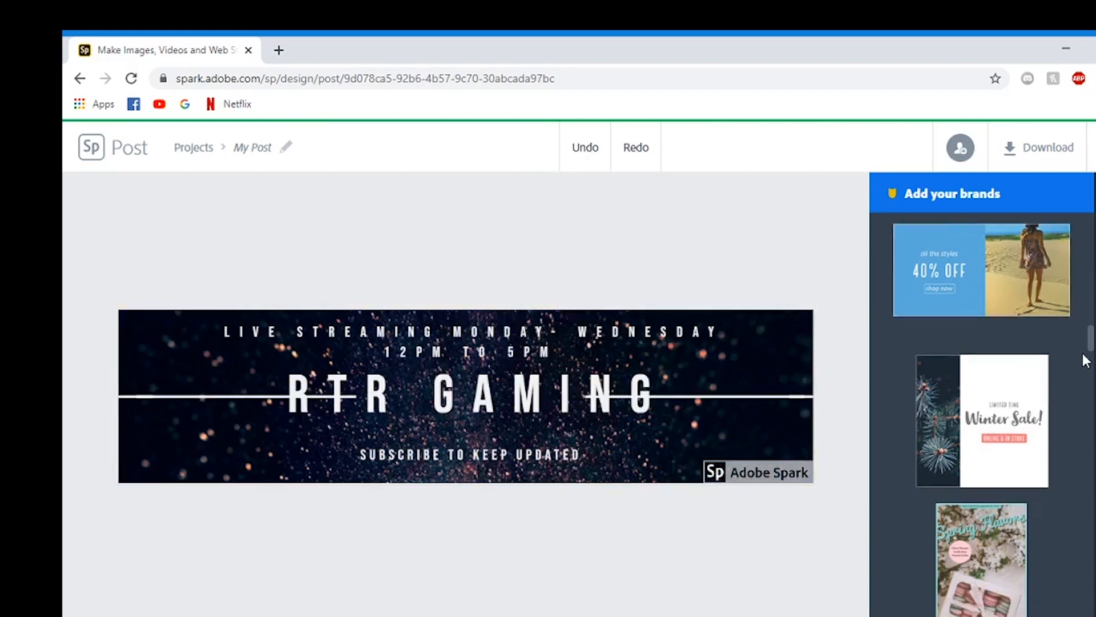
pyautogui.click(1095, 268)
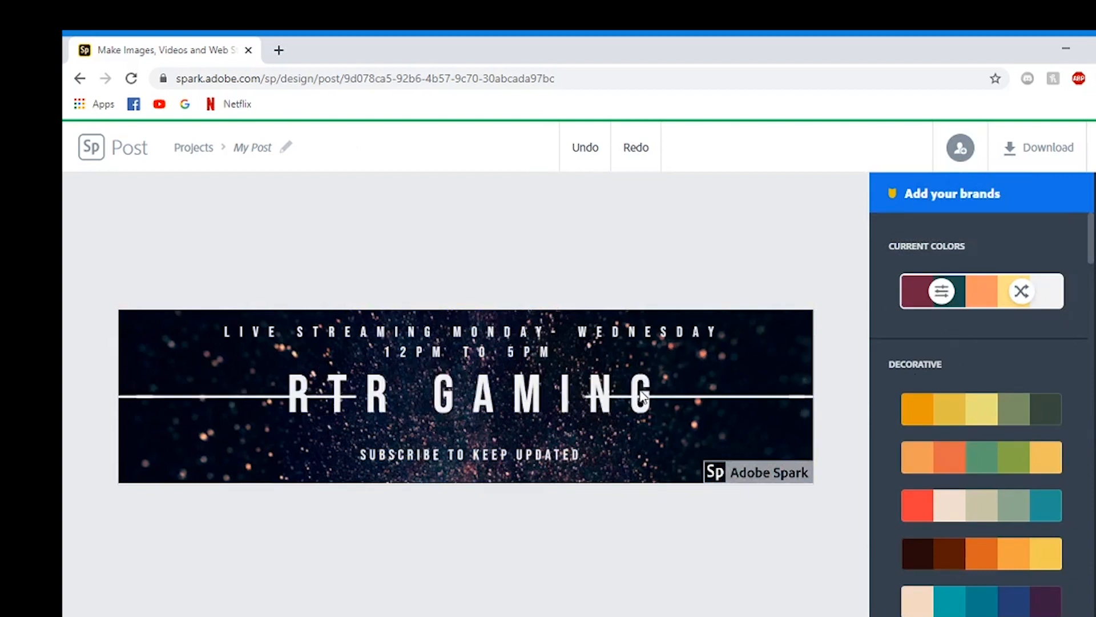
pyautogui.click(643, 395)
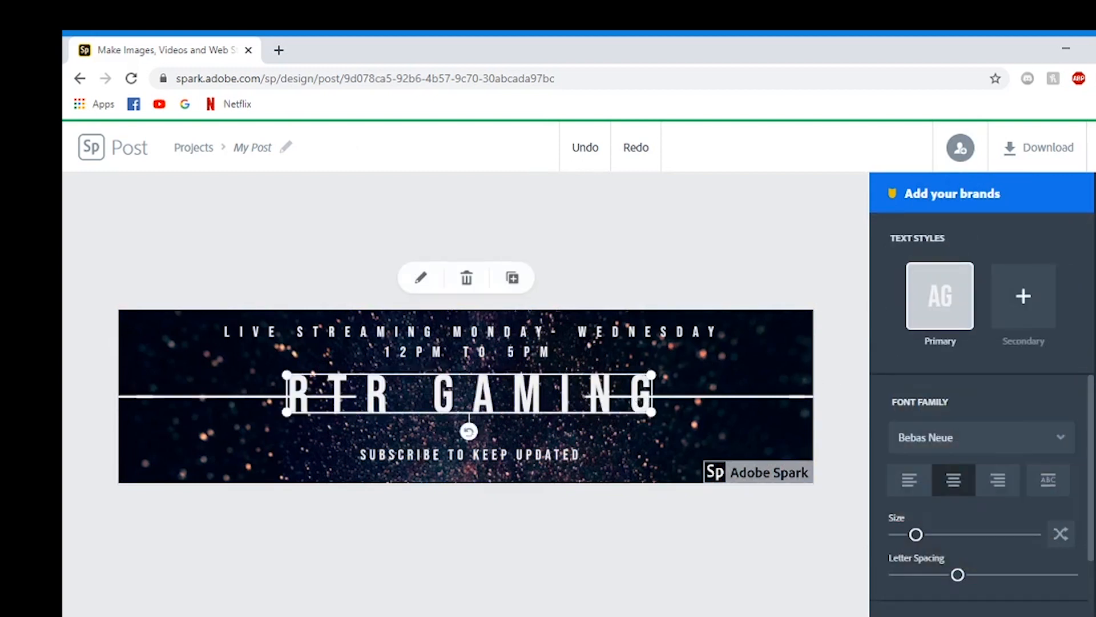
pyautogui.click(1095, 268)
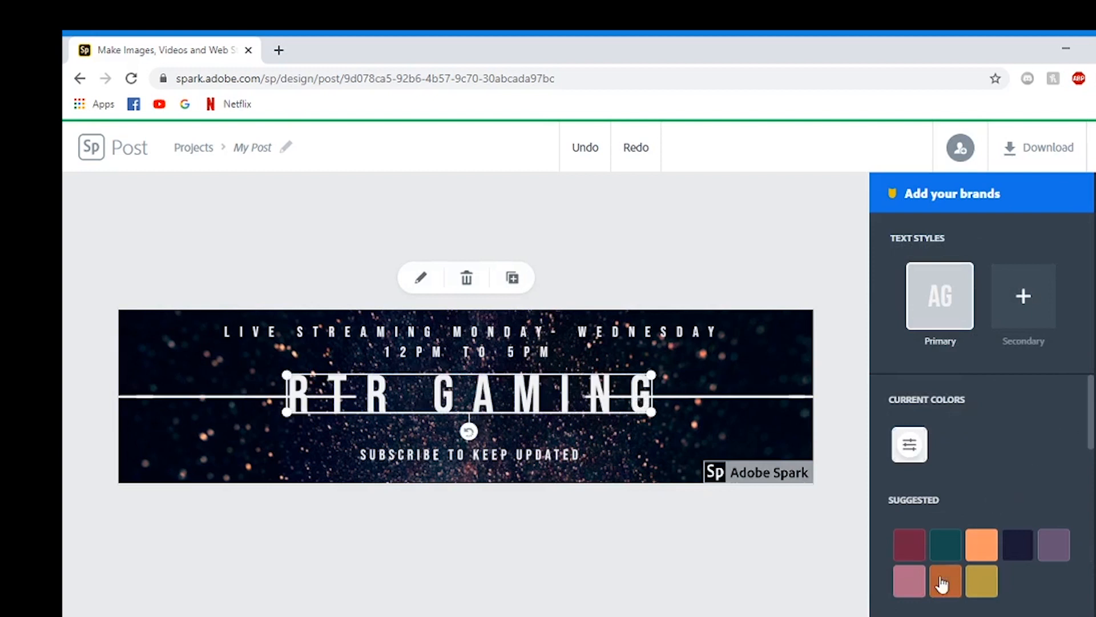
pyautogui.click(982, 544)
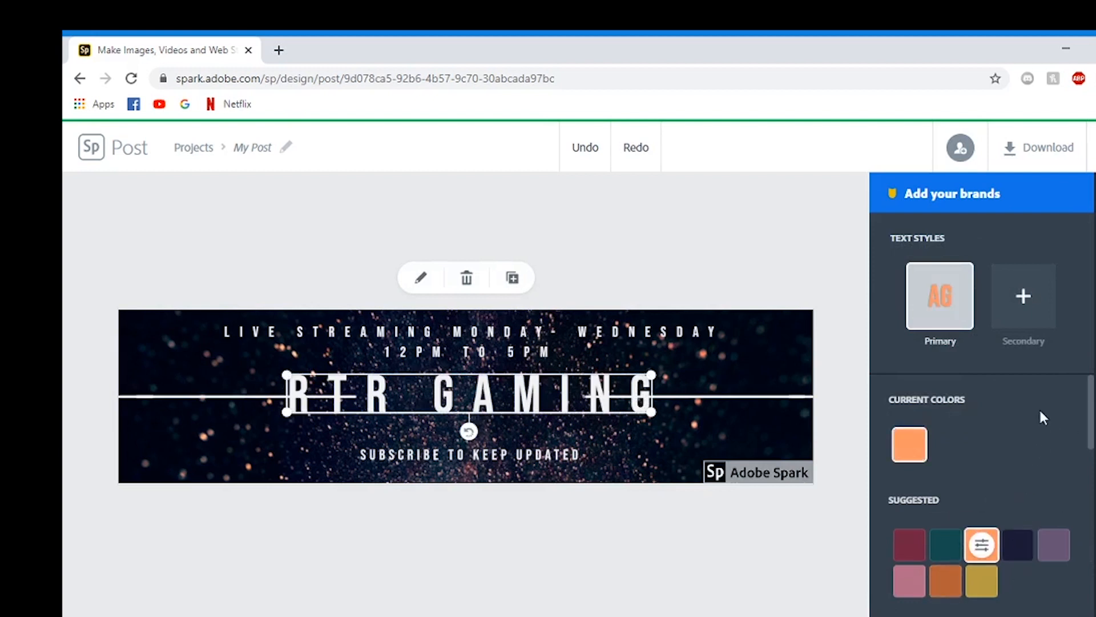
# Undo the title's colour change, deselect the title and browse the colour palettes
pyautogui.click(587, 153)
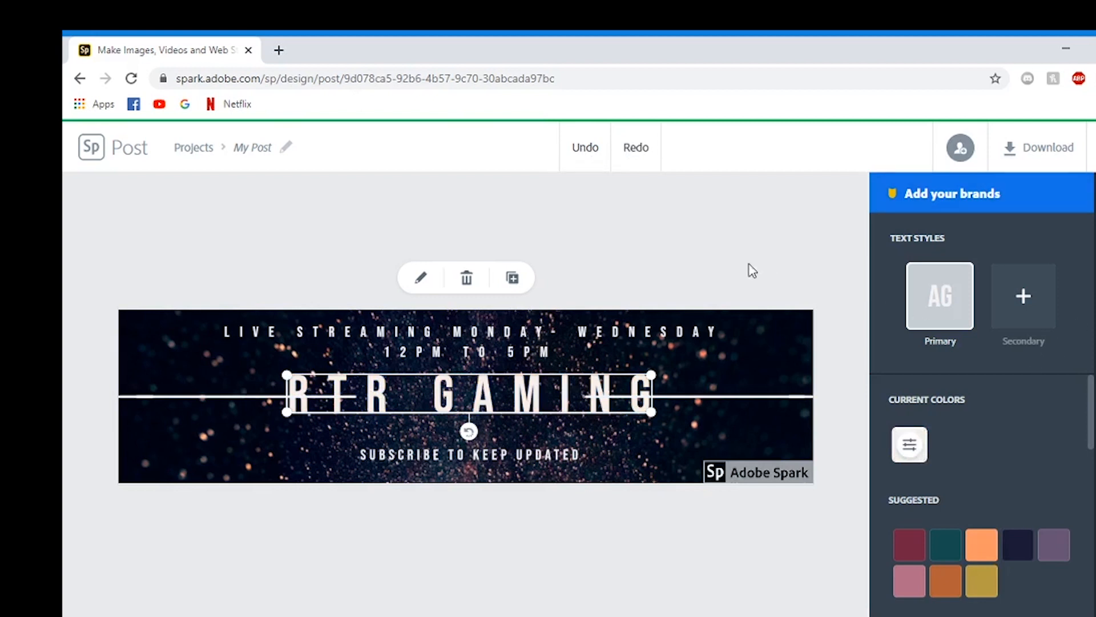
pyautogui.click(830, 248)
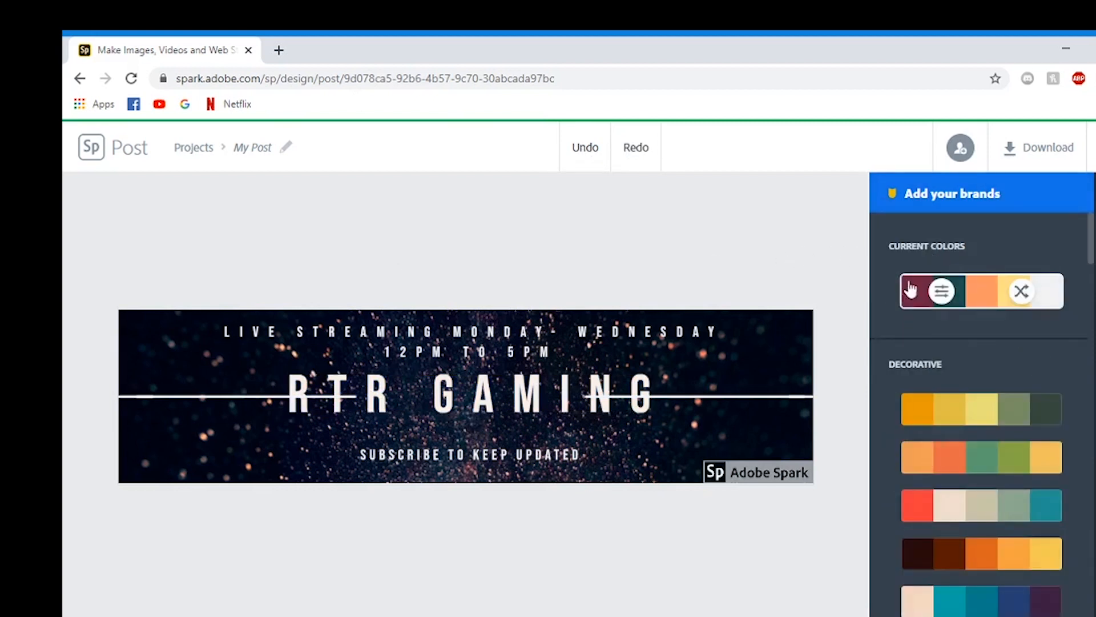
pyautogui.scroll(-5, 908, 288)
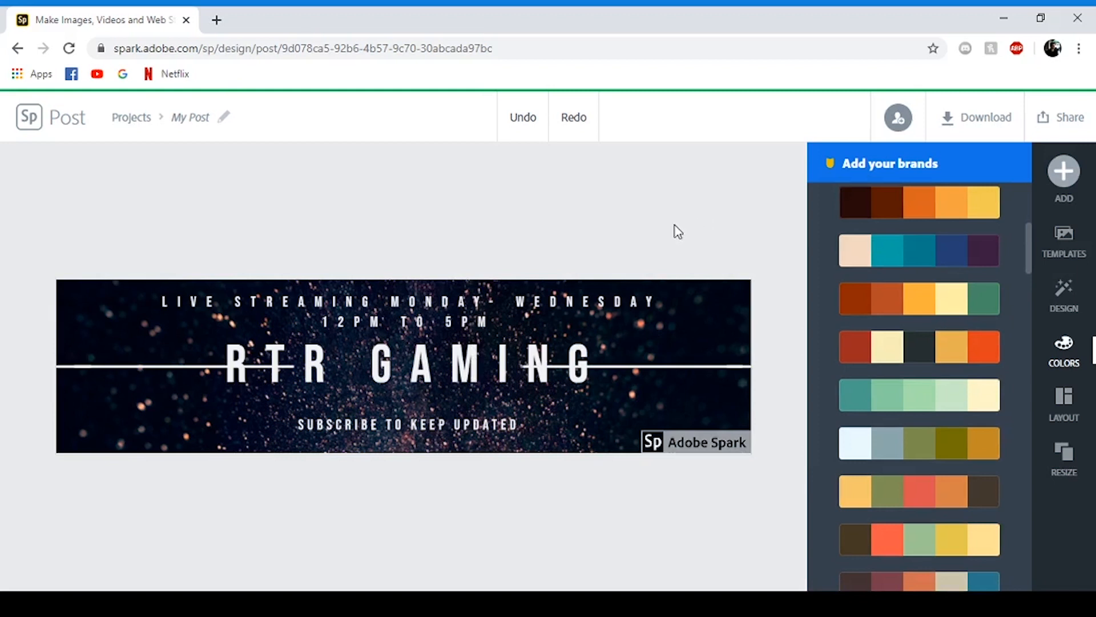
# Download the finished banner as a PNG
pyautogui.click(974, 133)
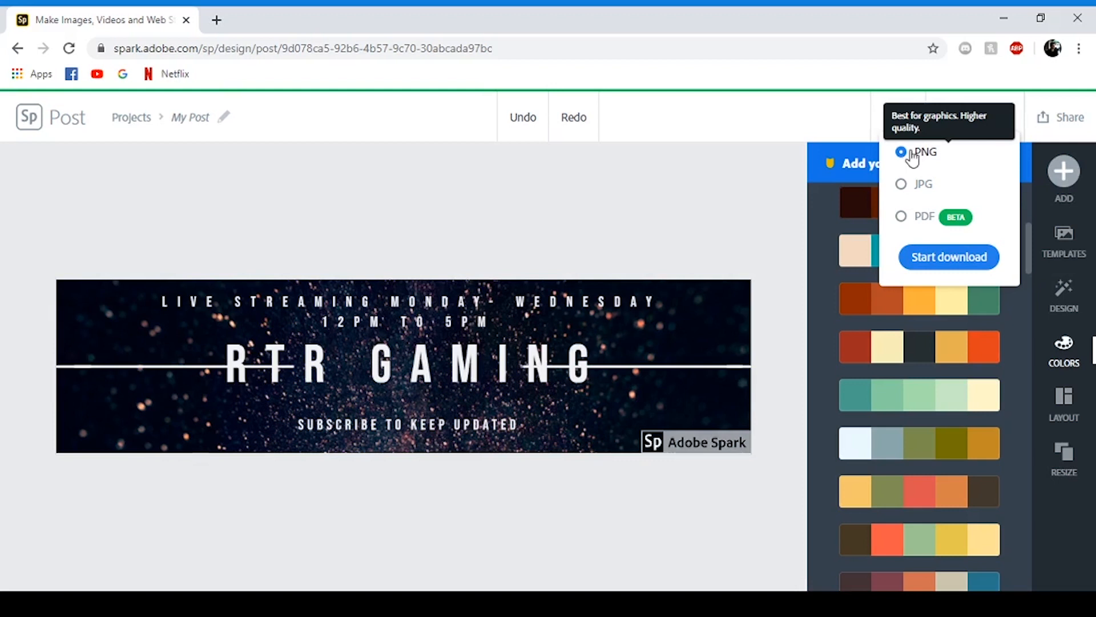
pyautogui.click(921, 260)
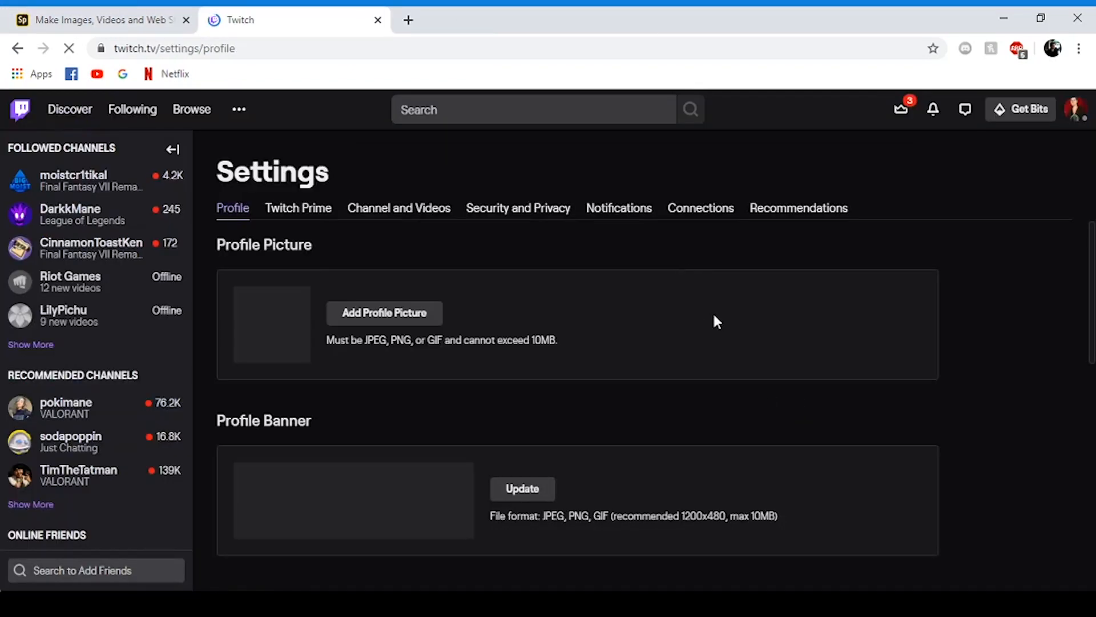
# In the Twitch profile settings, replace the profile banner with the downloaded RTR Gaming image
pyautogui.scroll(-1, 577, 392)
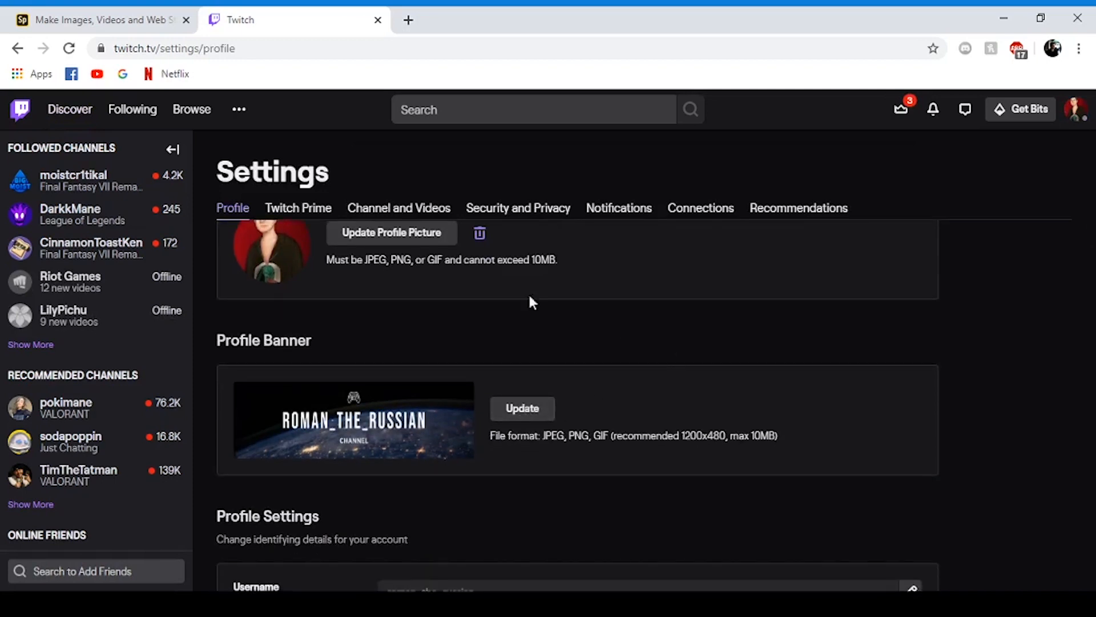
pyautogui.click(508, 407)
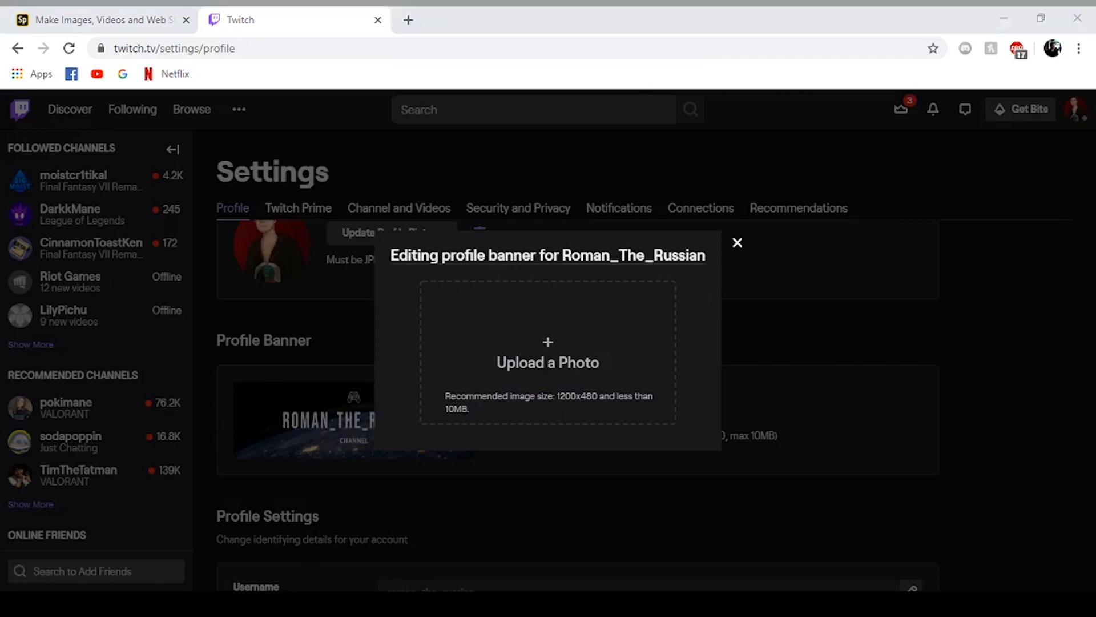
pyautogui.doubleClick(401, 361)
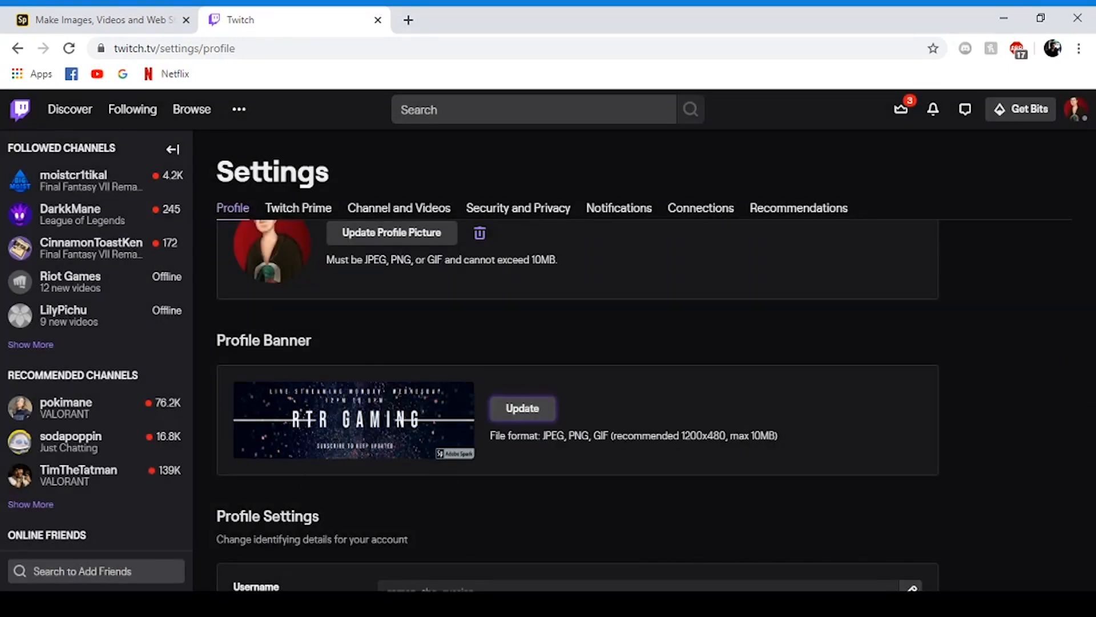
# Open the account's Twitch channel page and examine the new banner with the stream chat and channel sidebar collapsed
pyautogui.click(1076, 109)
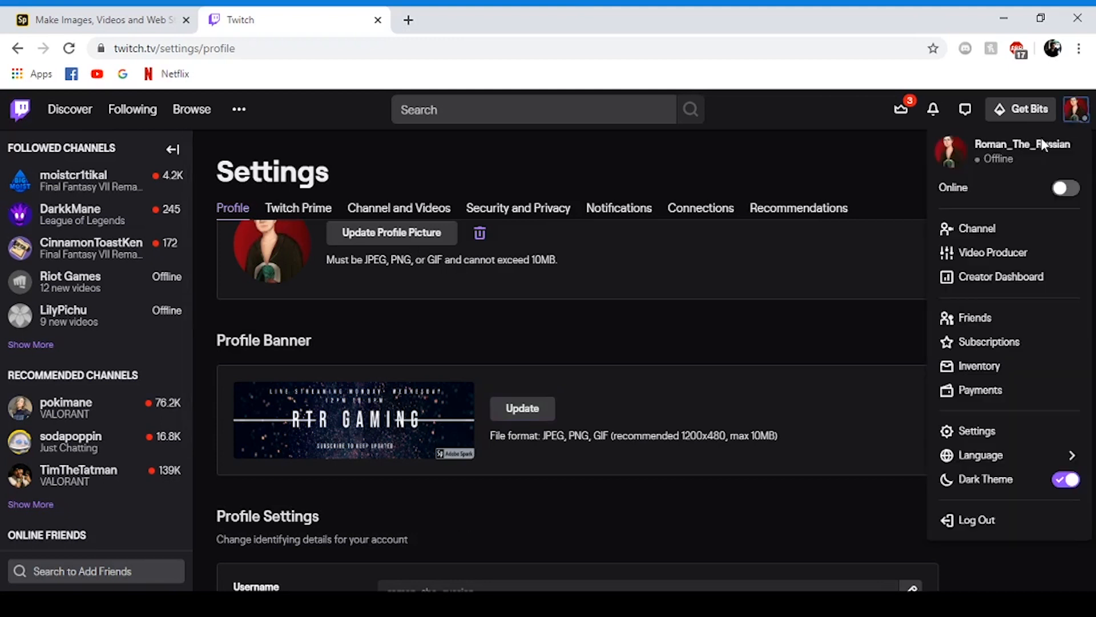
pyautogui.click(972, 236)
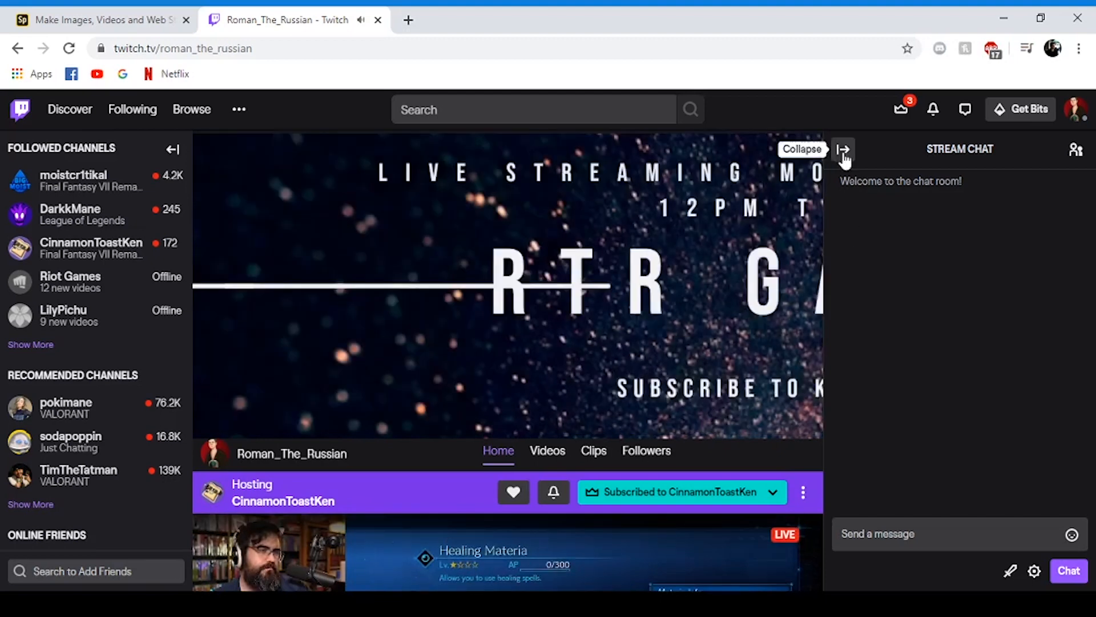
pyautogui.click(842, 150)
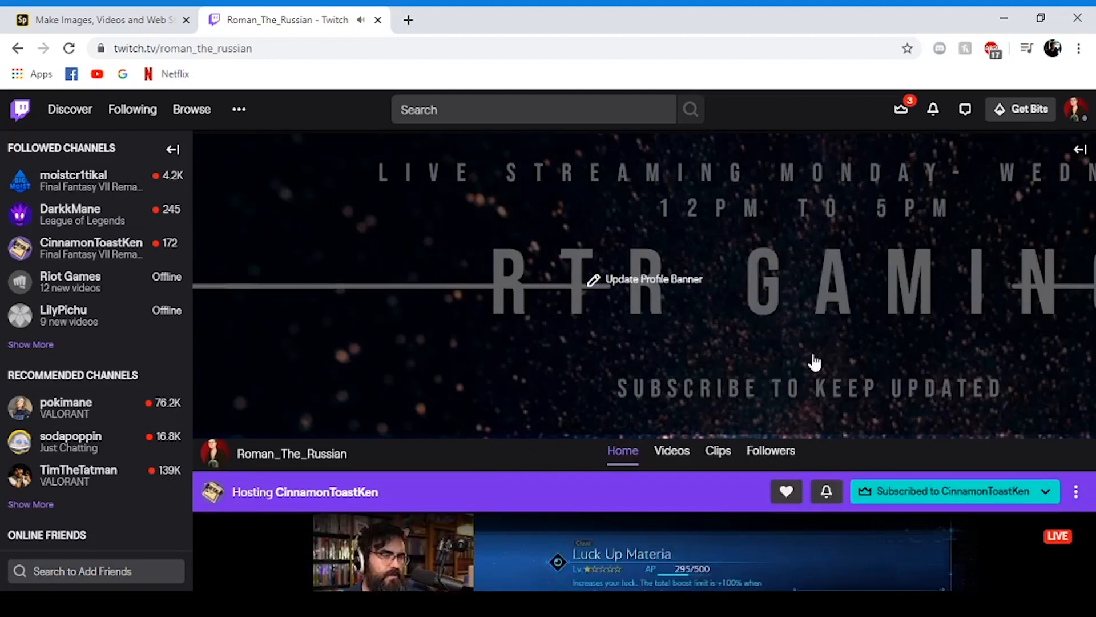
pyautogui.click(173, 149)
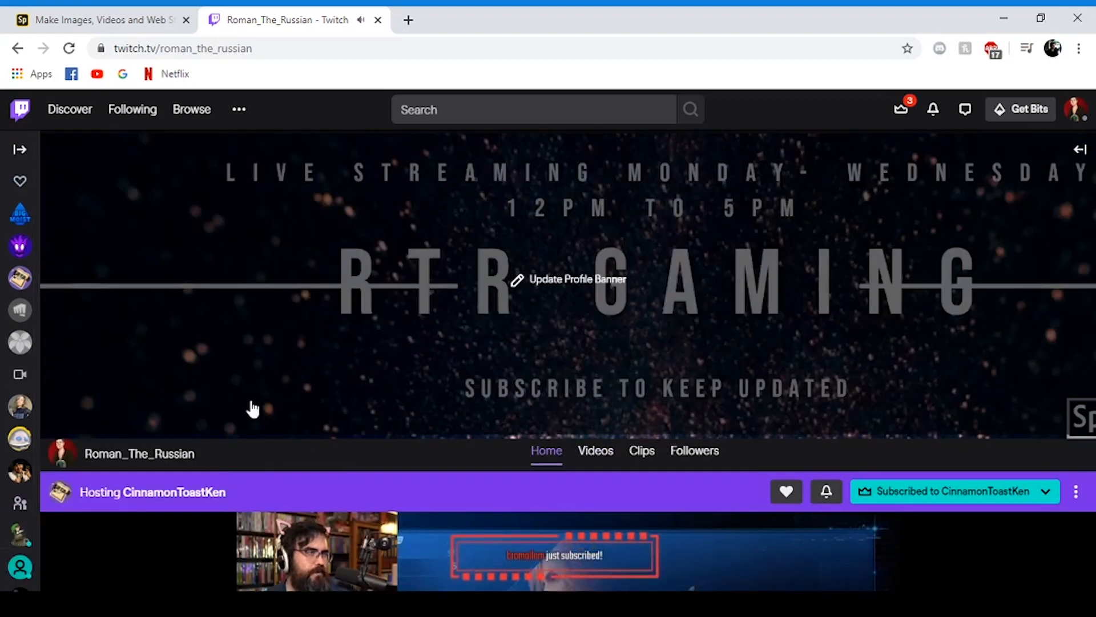
pyautogui.click(20, 149)
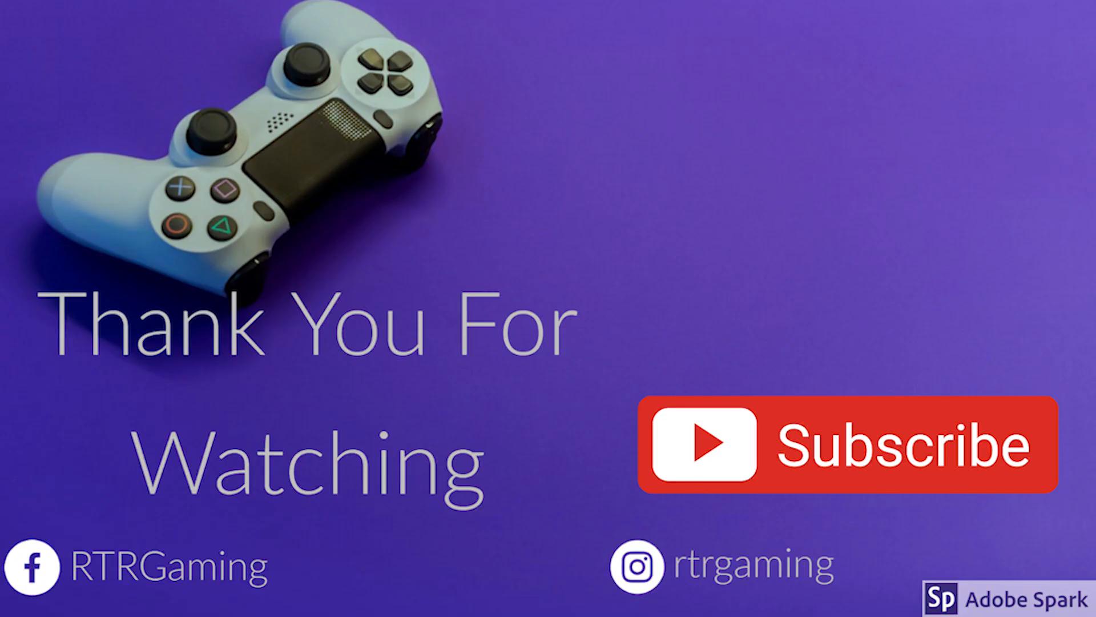